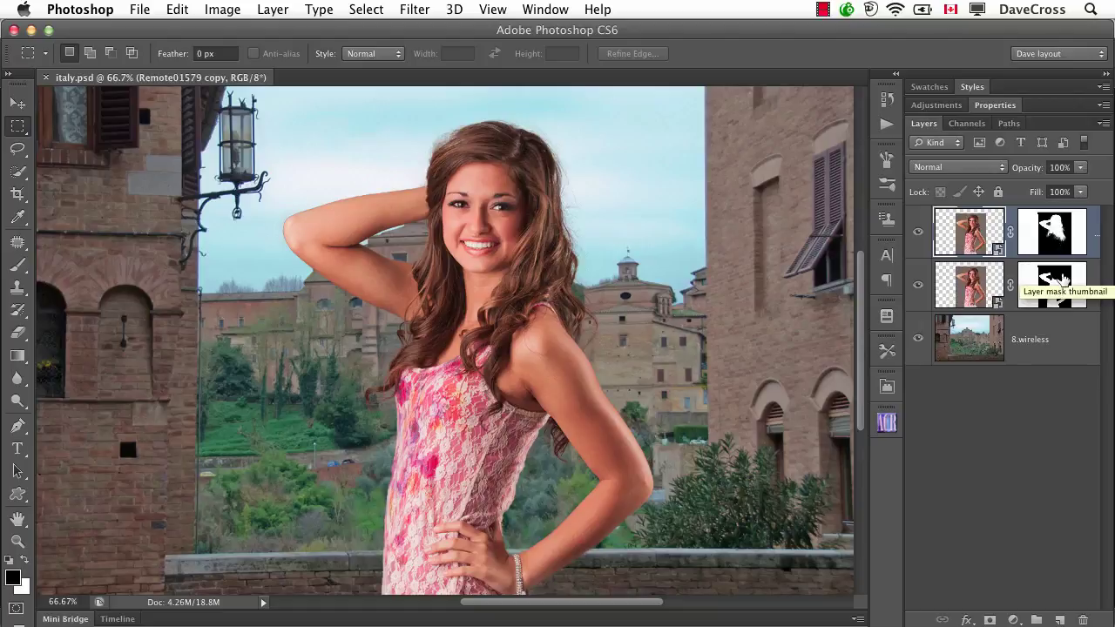
Display the topmost layer's mask on its own at 100% zoom and examine its gray areas around the arm, hair and dress
drag(1062, 279, 1054, 233)
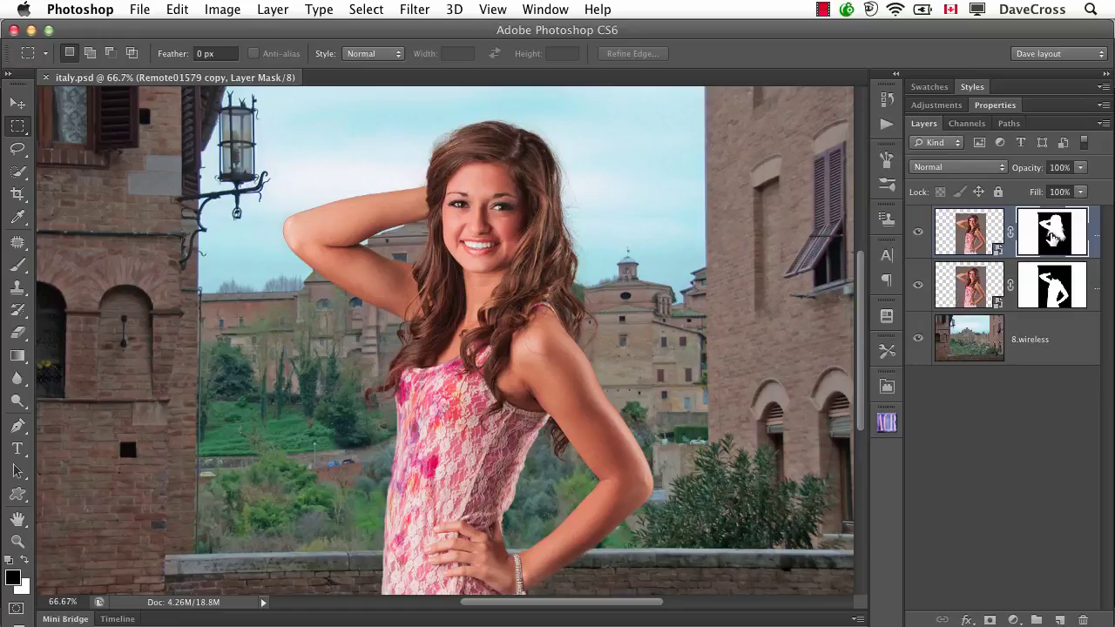
alt+click(1051, 236)
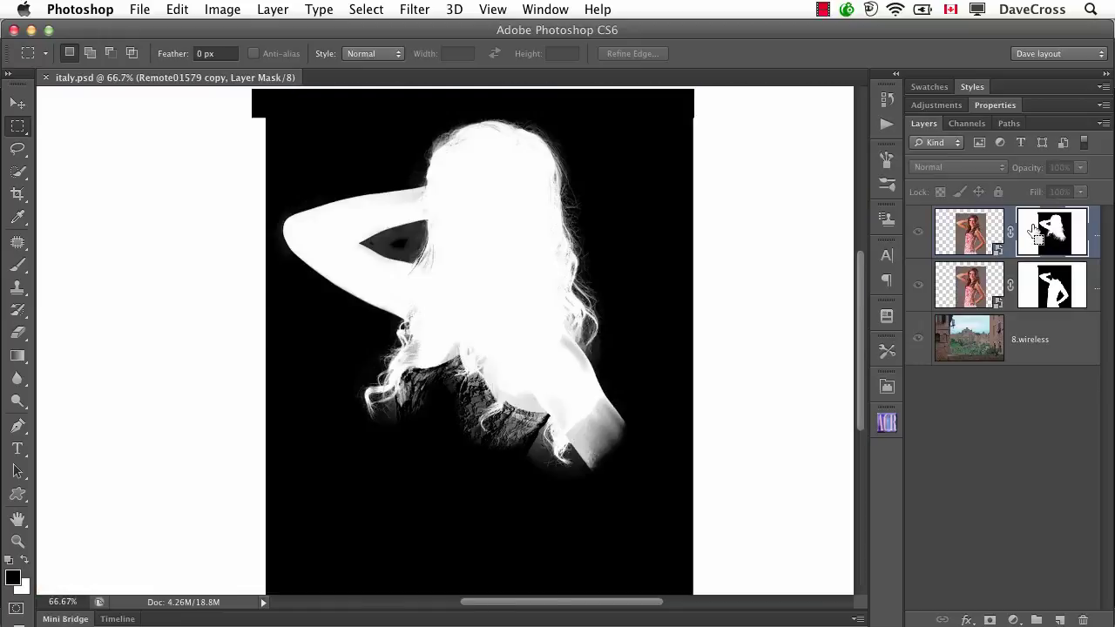
key(super+1)
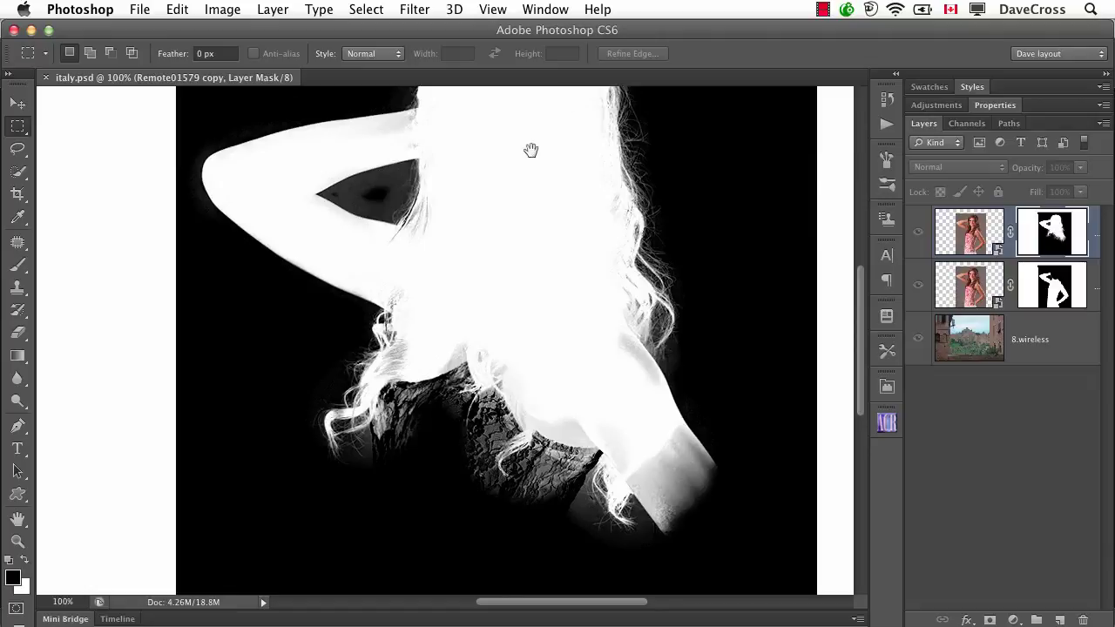
drag(530, 149, 527, 270)
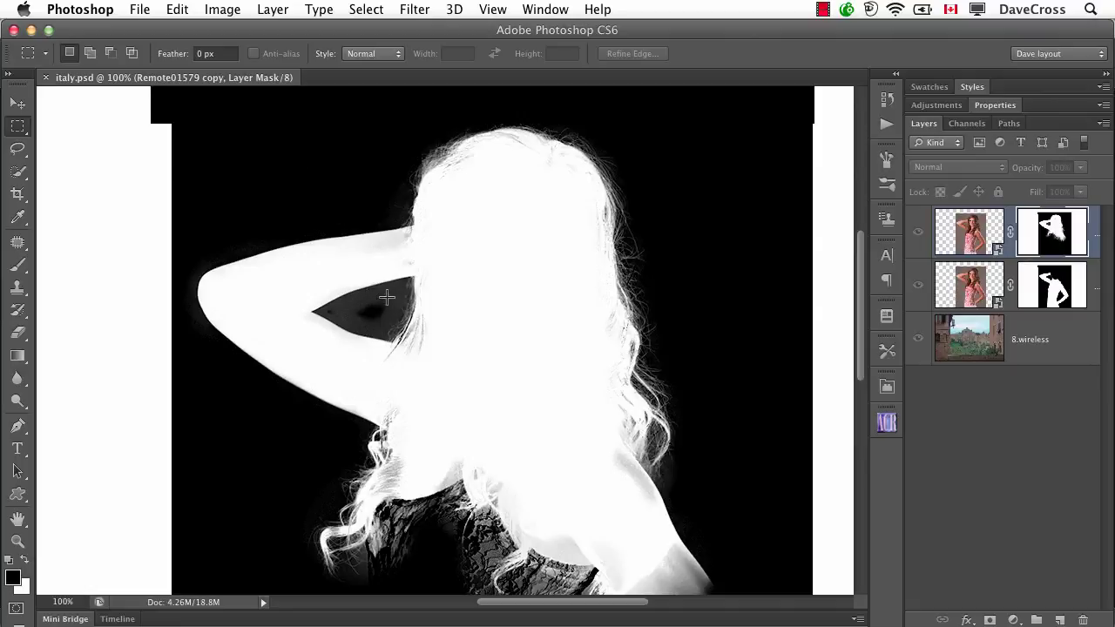
scroll(518, 355, down, 5)
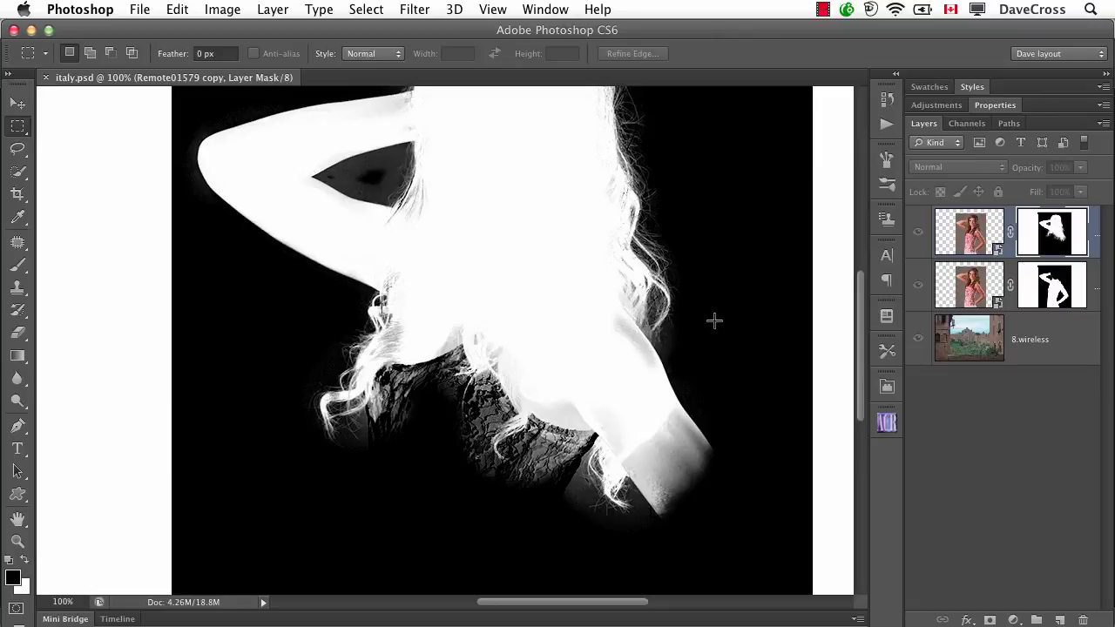
scroll(713, 320, up, 3)
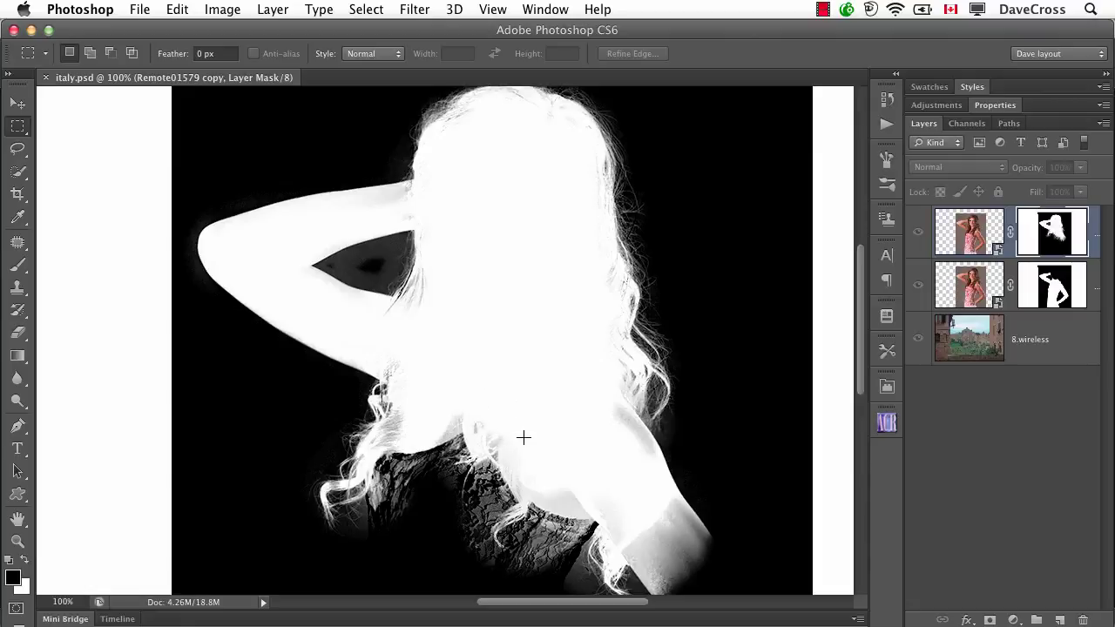
Set up the Brush tool with Normal mode, 100% opacity and a soft 61 px tip
click(17, 265)
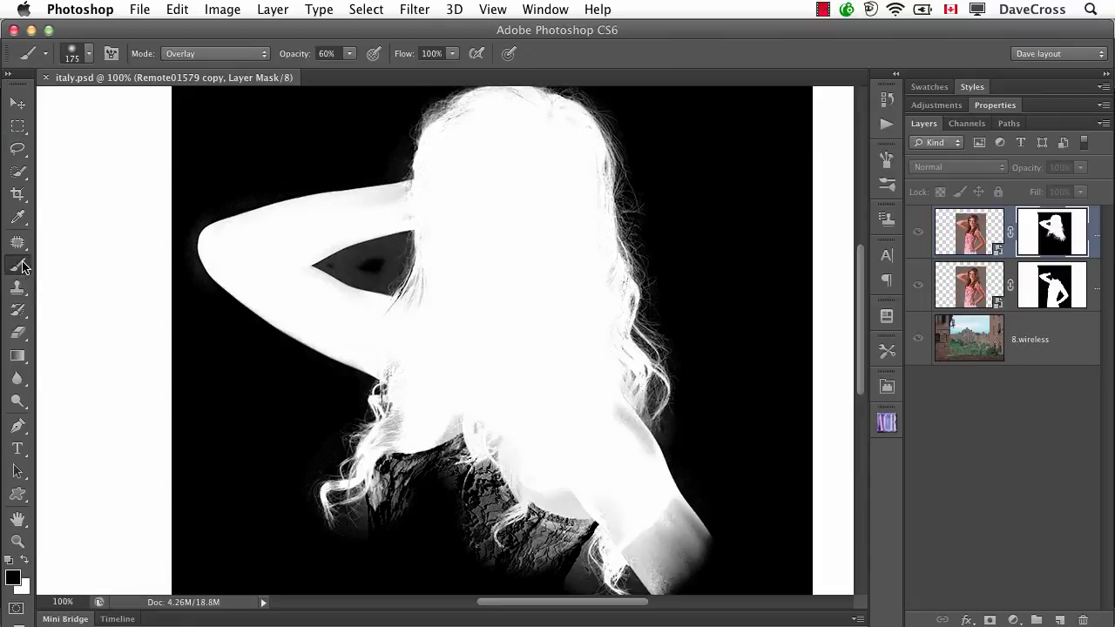
click(211, 54)
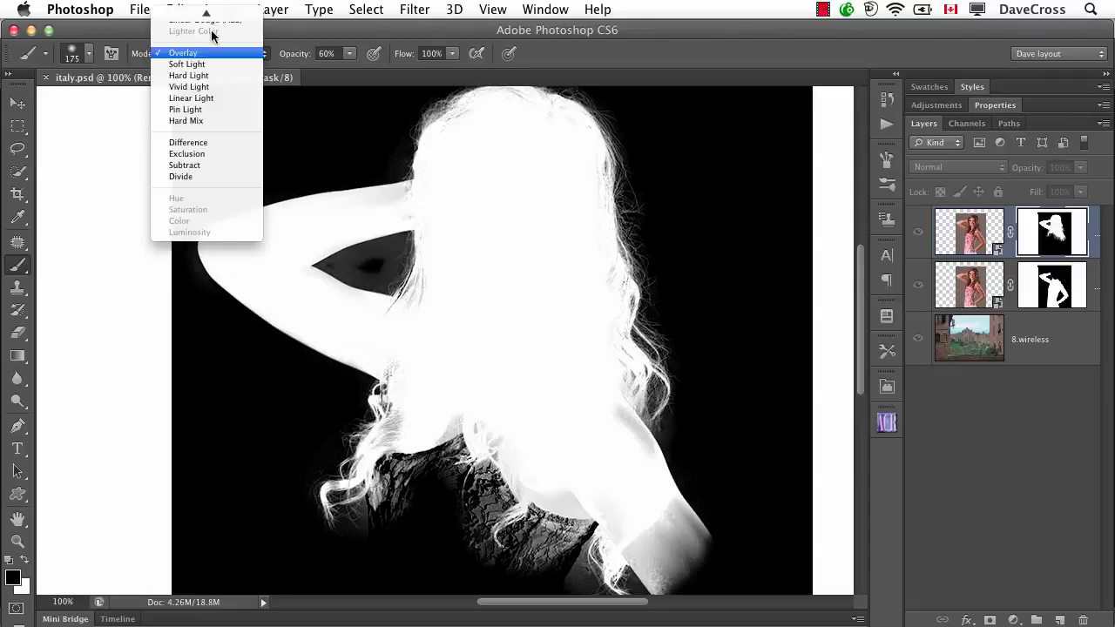
click(216, 15)
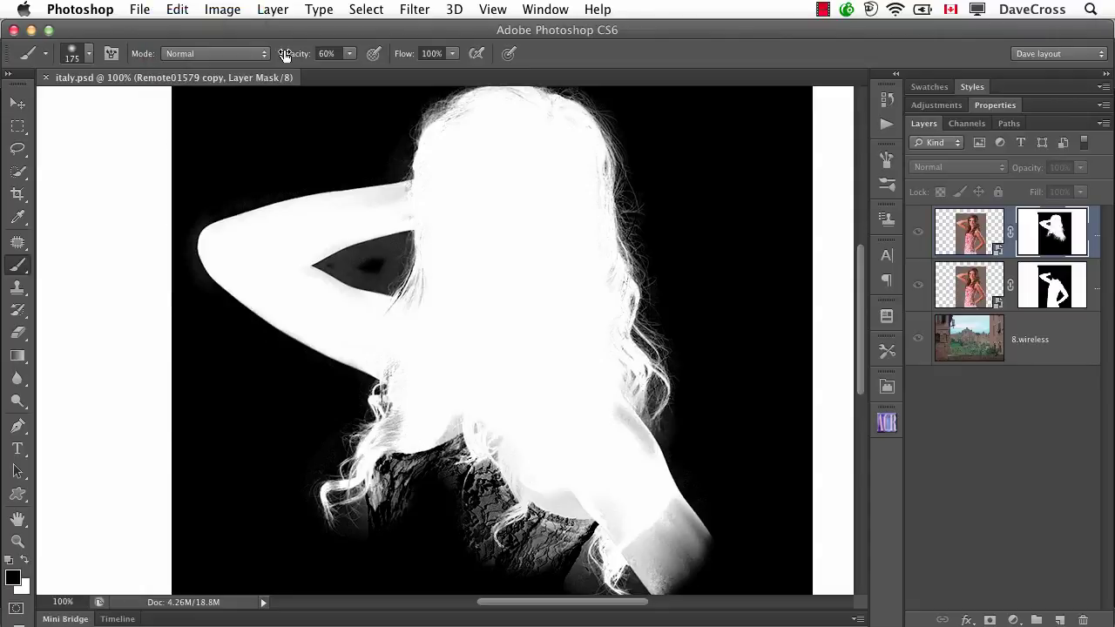
drag(288, 53, 318, 56)
click(90, 54)
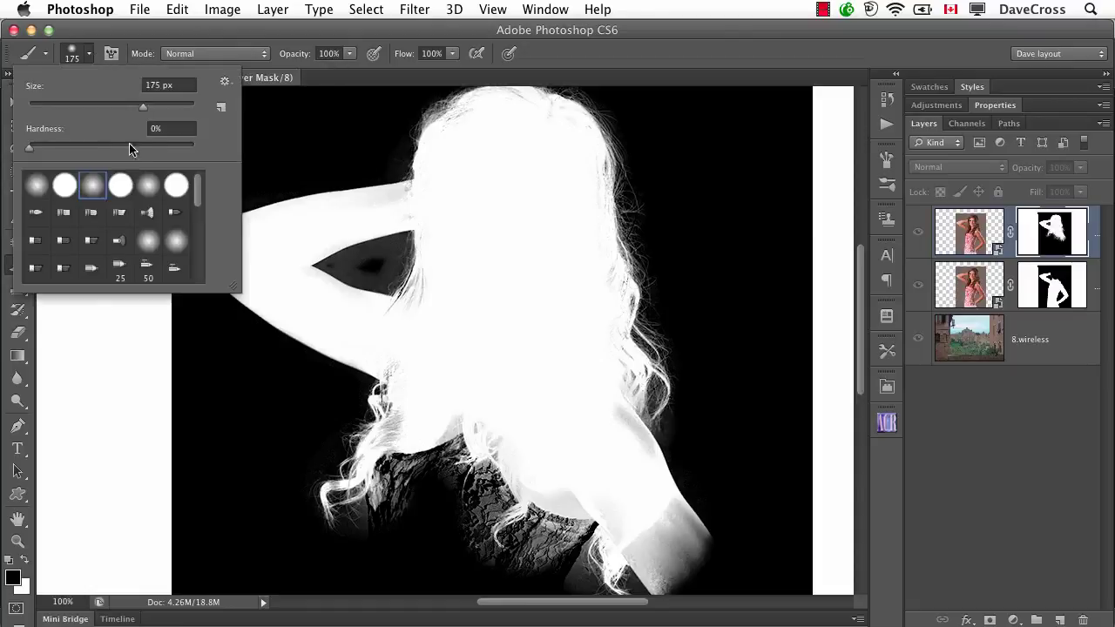
drag(143, 106, 79, 106)
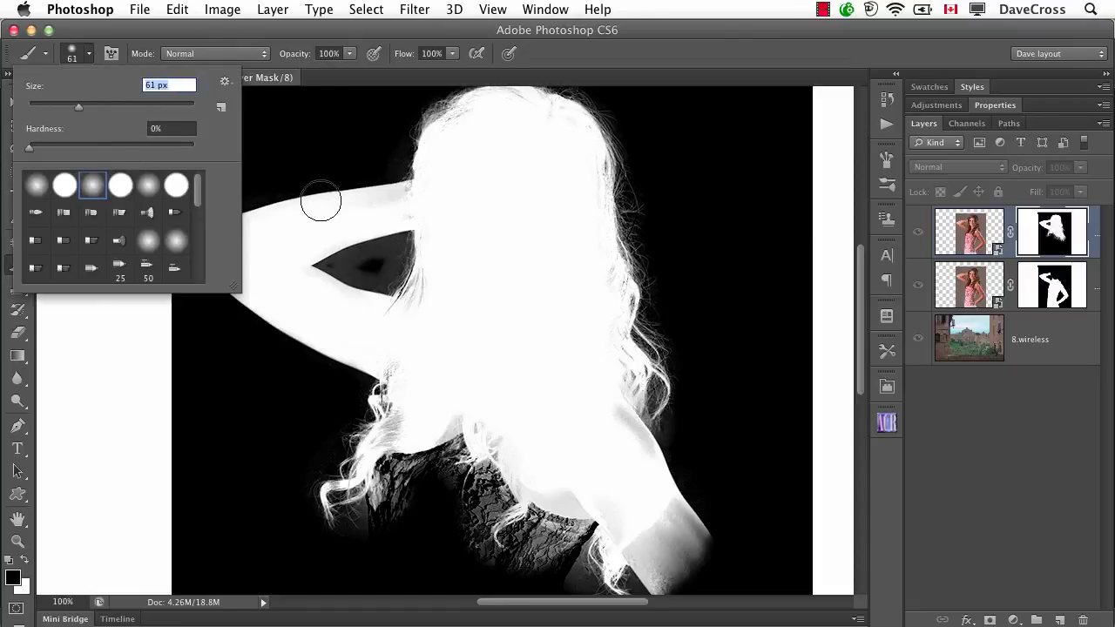
click(146, 39)
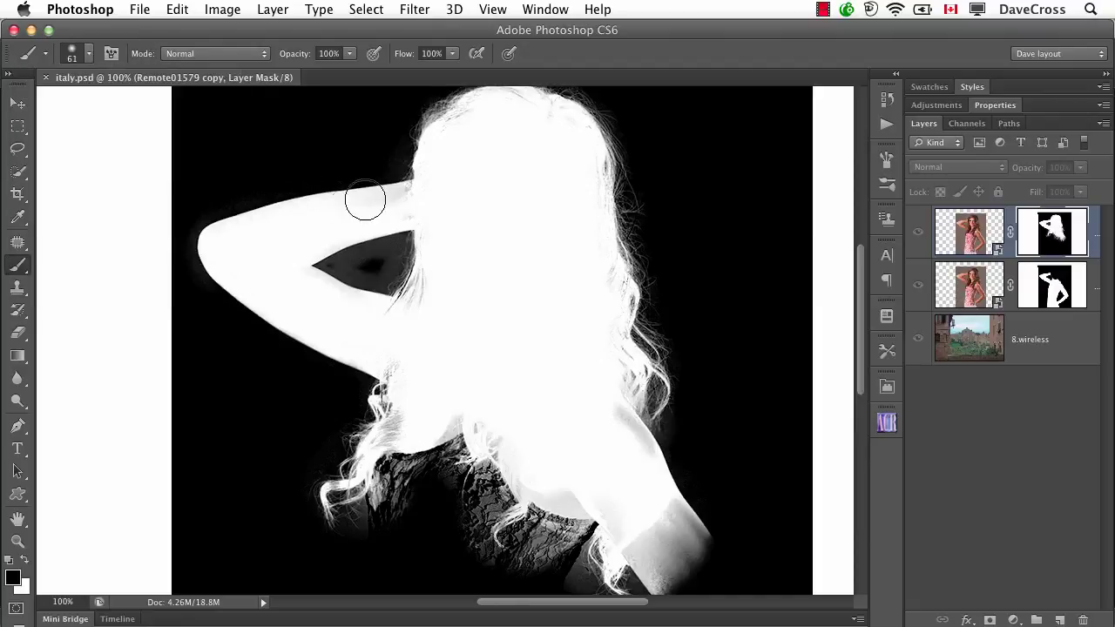
Try painting white in Normal mode over the hair ends and dress area of the mask, and undo the stroke
key(x)
drag(410, 179, 426, 212)
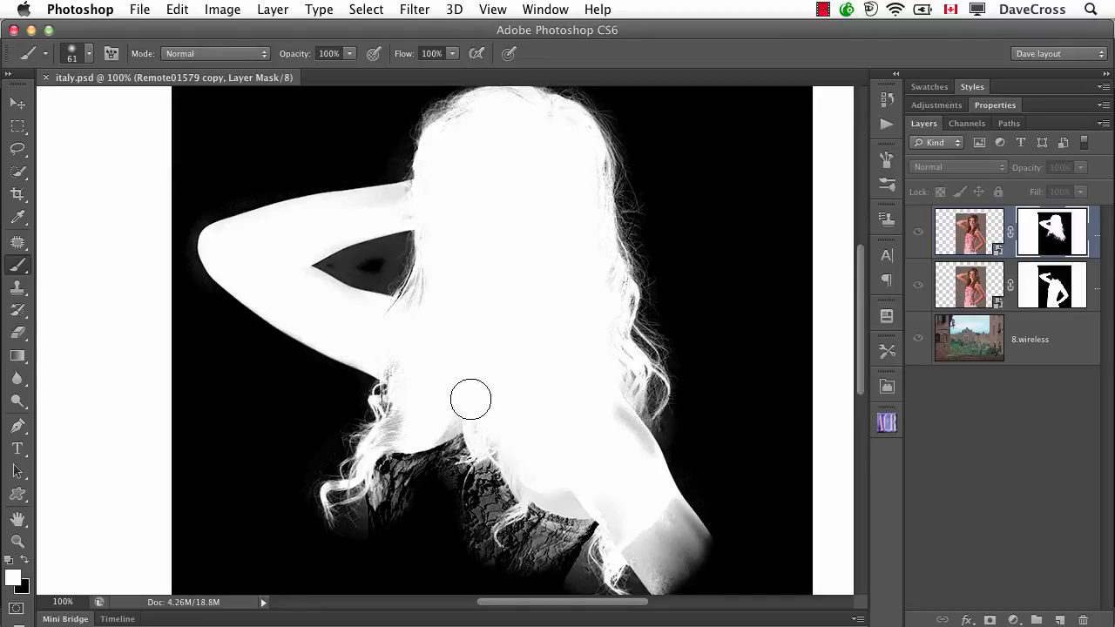
mouse_move(473, 398)
mouse_down()
mouse_move(422, 499)
mouse_move(326, 471)
mouse_up()
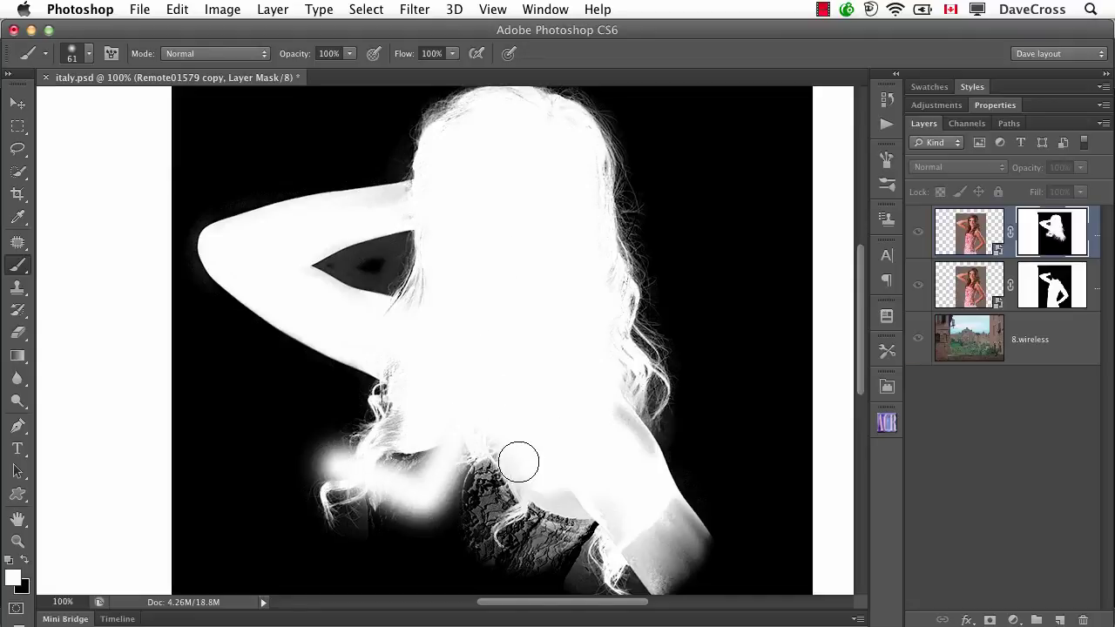
key(ctrl+z)
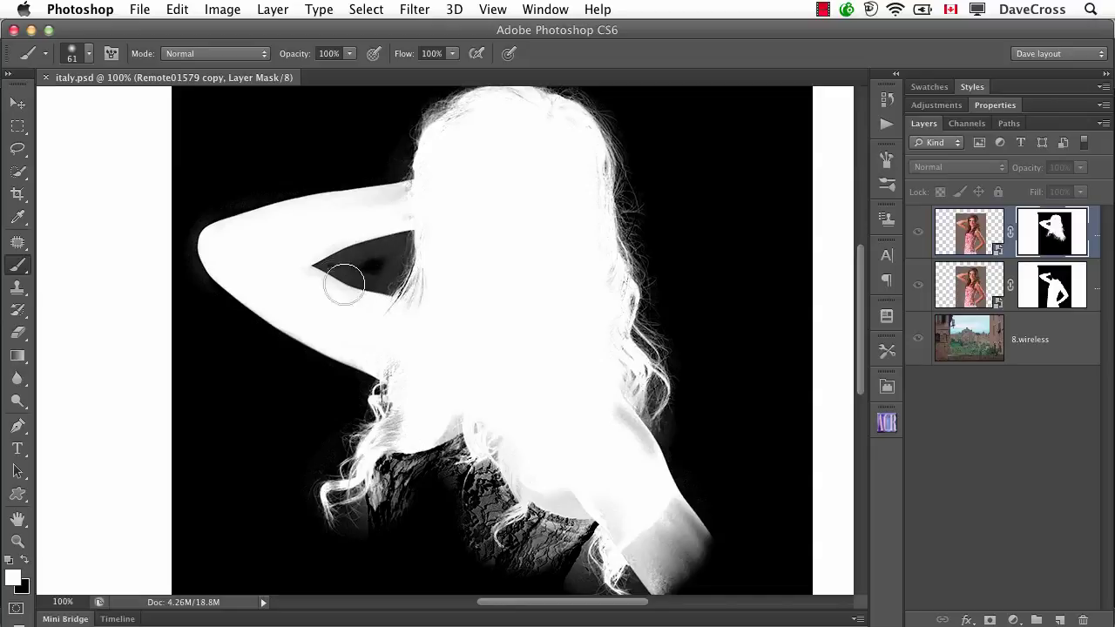
Set the brush to Overlay mode at 73% opacity and paint white over the light gray areas of the lower hair and shoulder
click(258, 55)
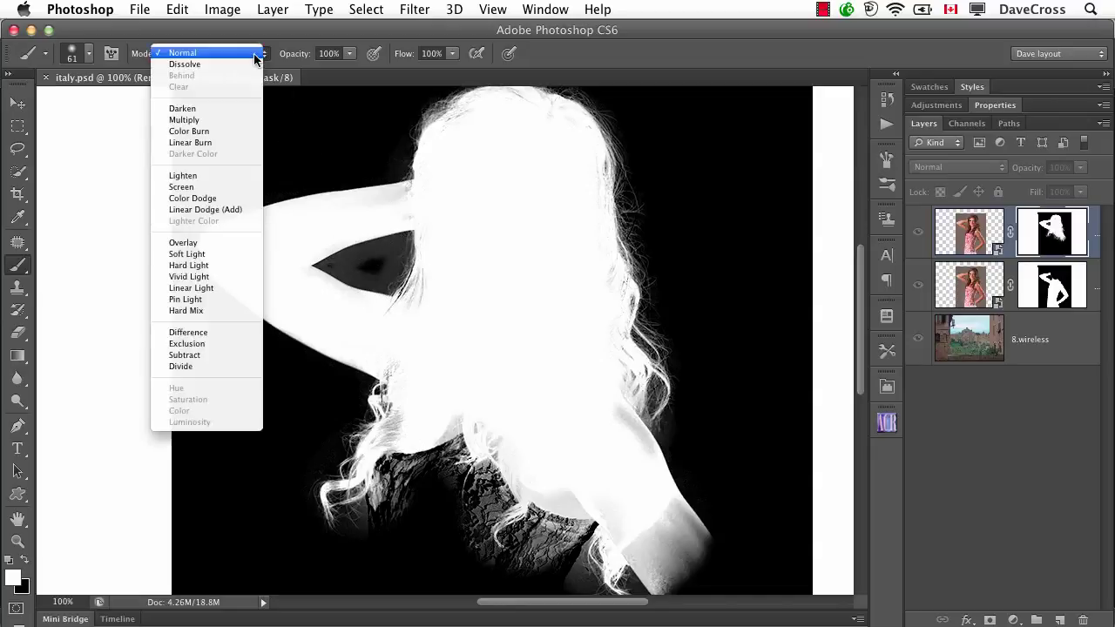
click(219, 241)
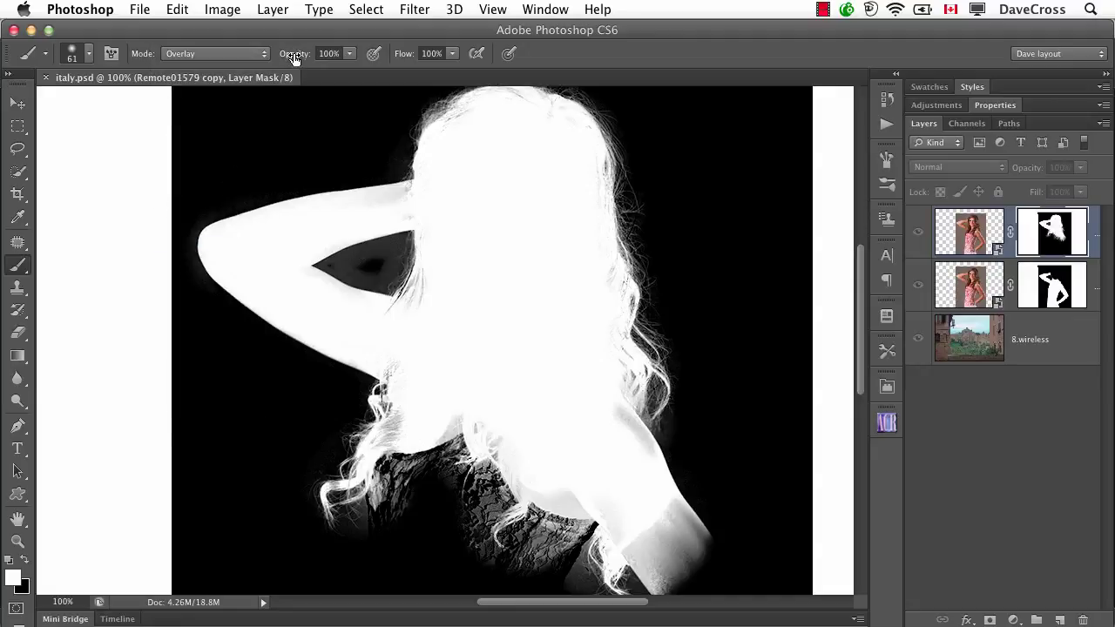
drag(293, 57, 267, 58)
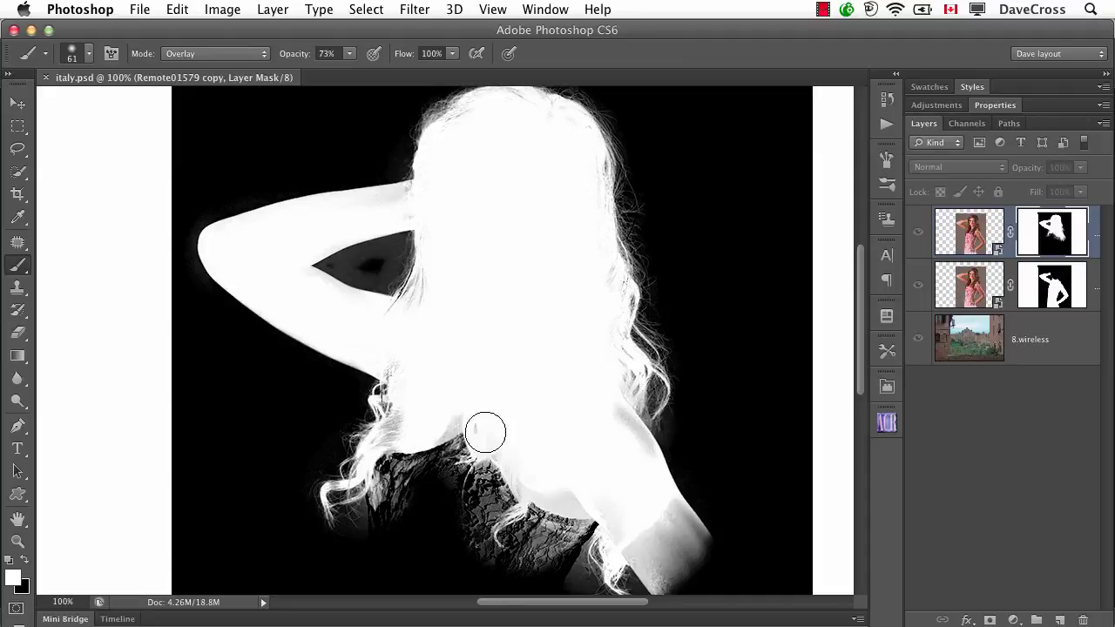
mouse_move(485, 433)
mouse_down()
mouse_move(438, 405)
mouse_move(395, 431)
mouse_move(447, 391)
mouse_up()
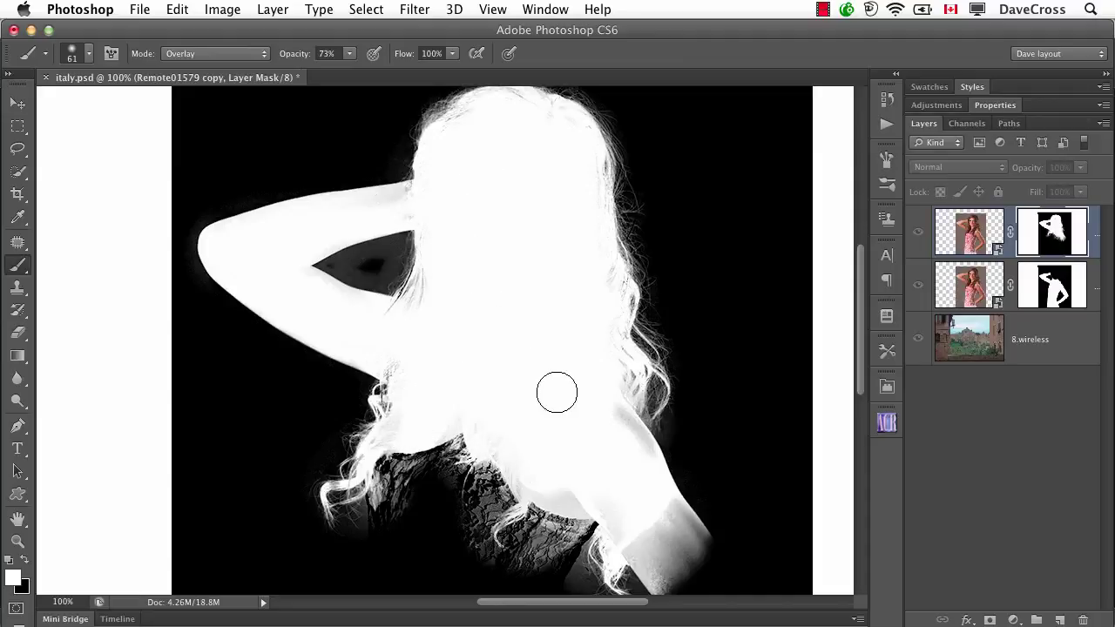
mouse_move(556, 392)
mouse_down()
mouse_move(619, 398)
mouse_move(619, 408)
mouse_move(621, 296)
mouse_move(625, 337)
mouse_move(660, 371)
mouse_move(660, 447)
mouse_up()
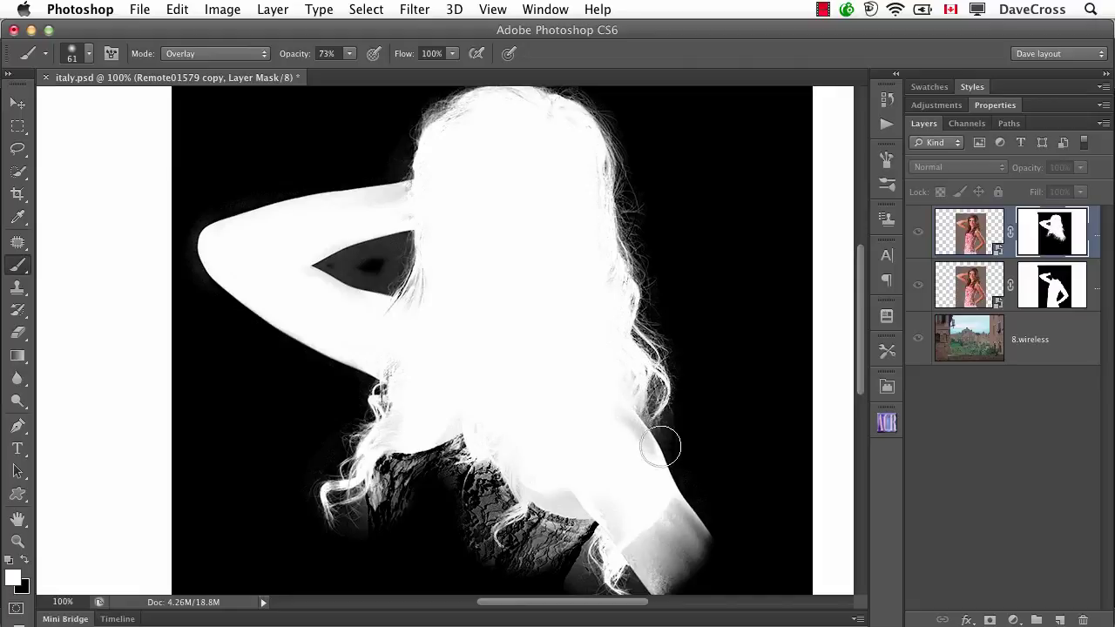
Paint black over the gray gap between the raised arm and the hair, and undo the extra stroke beside the curls
mouse_move(403, 326)
mouse_down()
mouse_move(451, 198)
mouse_move(445, 129)
mouse_move(462, 121)
mouse_move(491, 132)
mouse_move(532, 116)
mouse_move(511, 101)
mouse_move(517, 192)
mouse_move(381, 252)
mouse_move(408, 250)
mouse_move(323, 300)
mouse_move(294, 294)
mouse_move(398, 251)
mouse_move(386, 279)
mouse_move(326, 265)
mouse_move(392, 242)
mouse_move(381, 235)
mouse_move(336, 253)
mouse_move(349, 278)
mouse_up()
key(x)
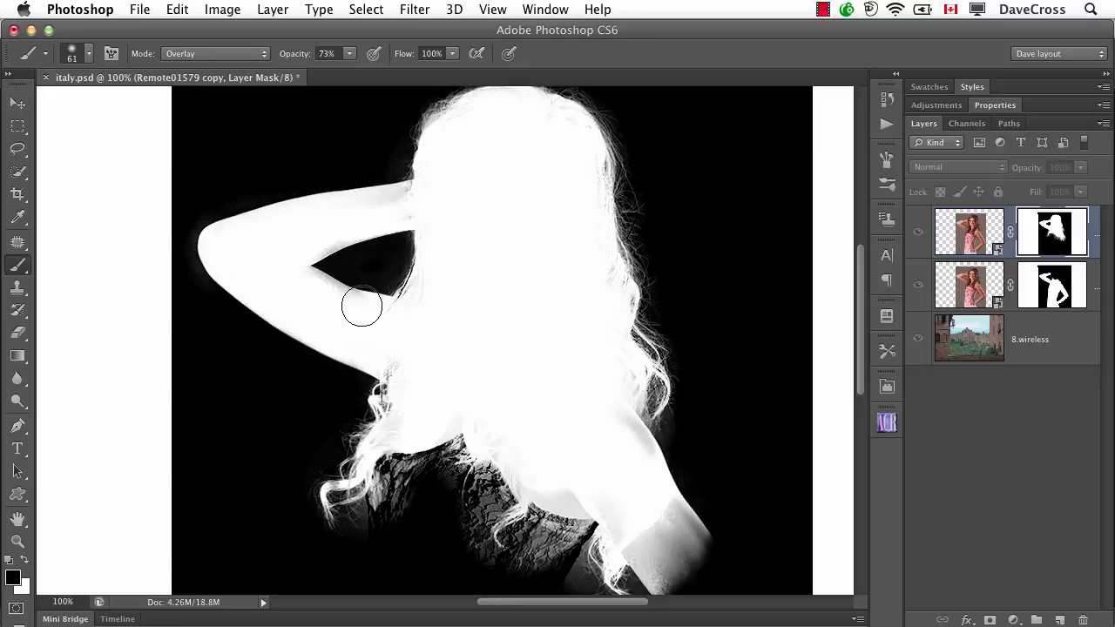
mouse_move(649, 409)
mouse_down()
mouse_move(656, 392)
mouse_move(659, 417)
mouse_move(675, 371)
mouse_move(669, 427)
mouse_up()
key(super+z)
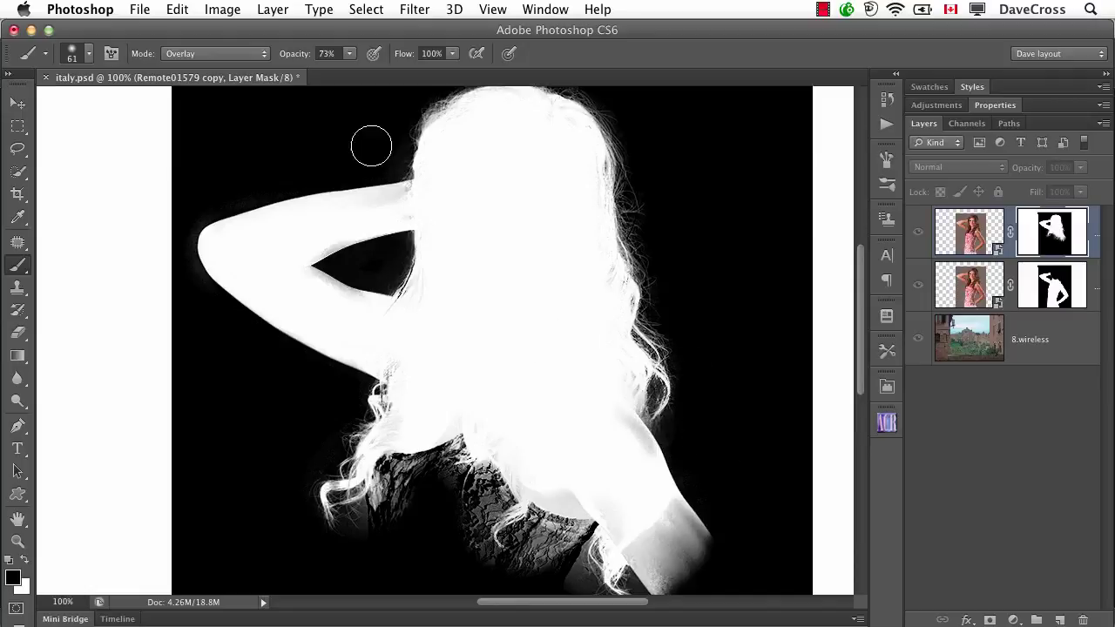
Lower the brush opacity to 45% and paint black over the gray haze around the hair ends below the shoulder
drag(296, 59, 272, 60)
scroll(589, 288, down, 5)
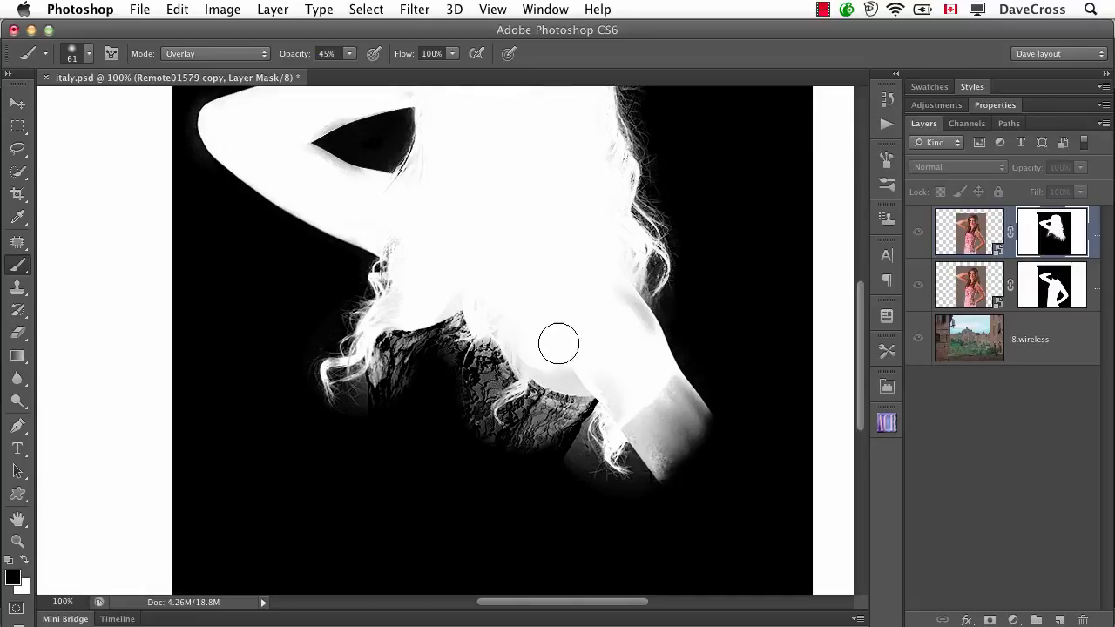
mouse_move(604, 472)
mouse_down()
mouse_move(629, 473)
mouse_move(627, 458)
mouse_move(591, 423)
mouse_move(597, 478)
mouse_move(574, 471)
mouse_move(578, 453)
mouse_move(634, 519)
mouse_move(634, 480)
mouse_move(639, 531)
mouse_move(570, 478)
mouse_move(609, 571)
mouse_up()
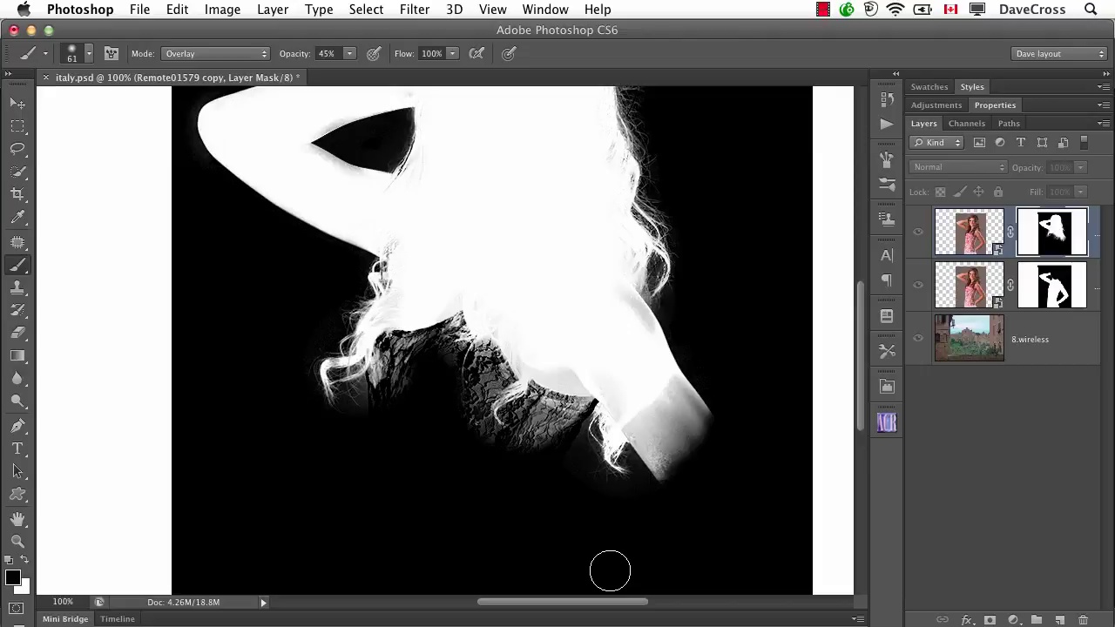
scroll(609, 461, up, 5)
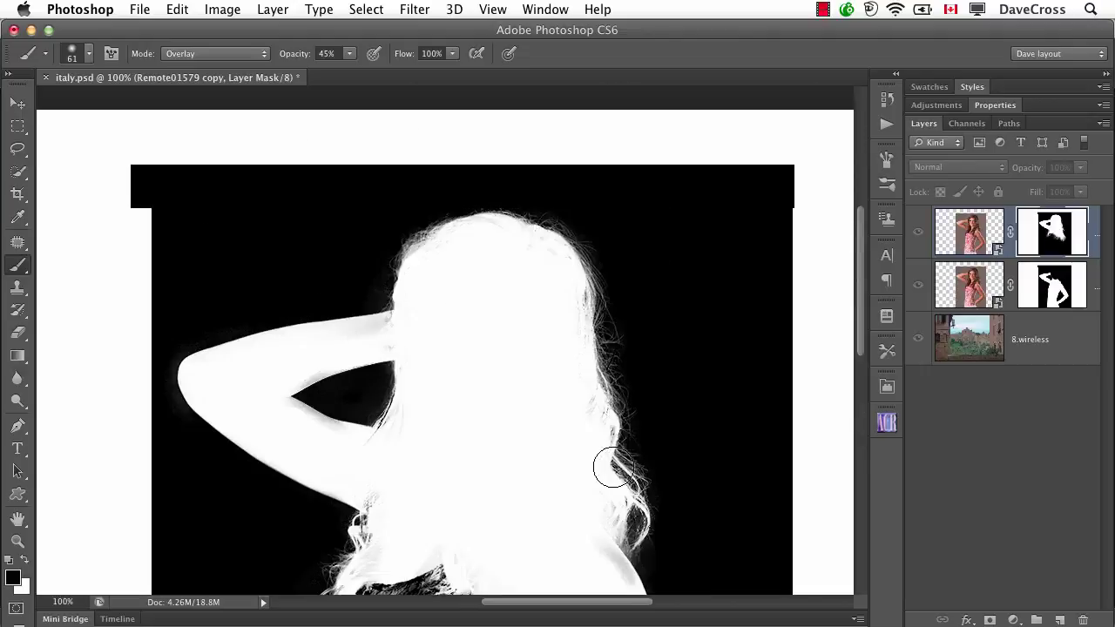
scroll(613, 466, down, 3)
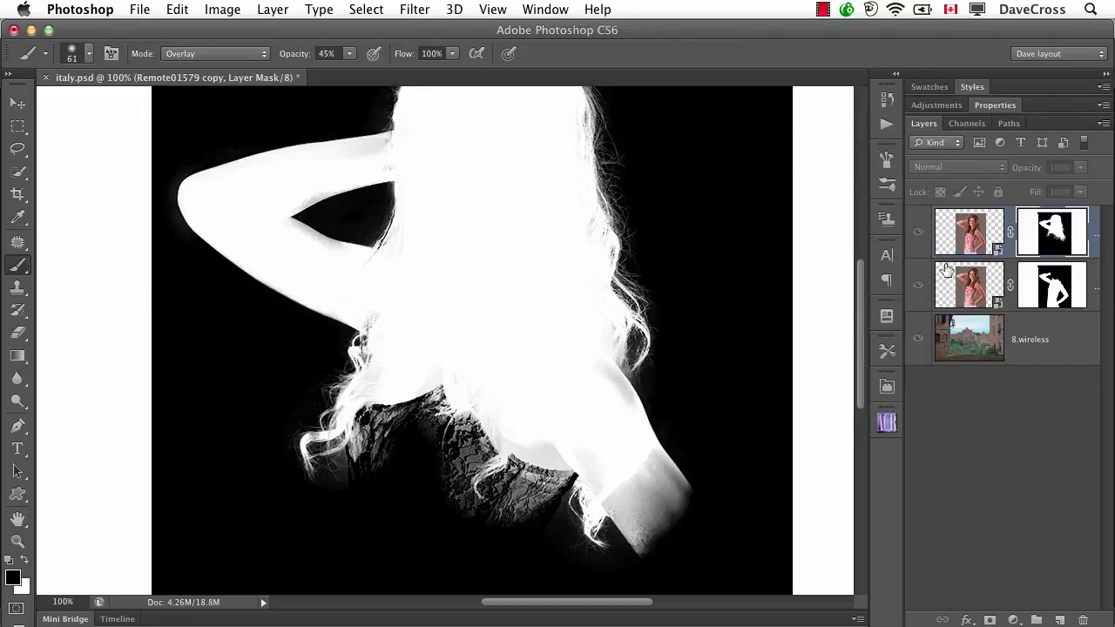
Show the composite image to check the hair and arm edges, with the topmost layer's mask selected again
click(965, 237)
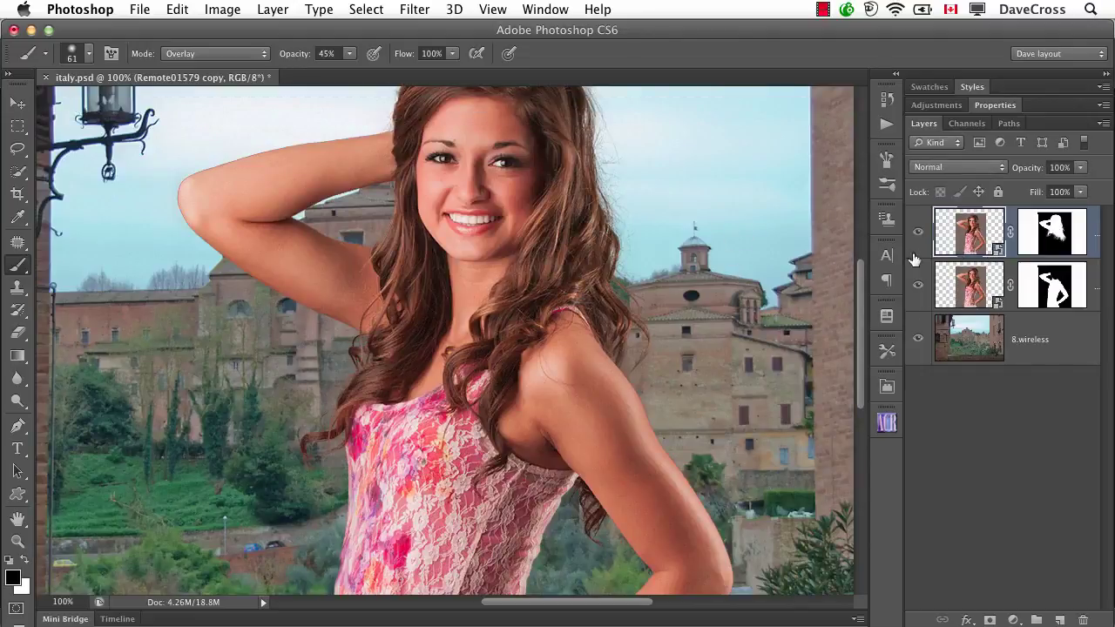
click(1038, 244)
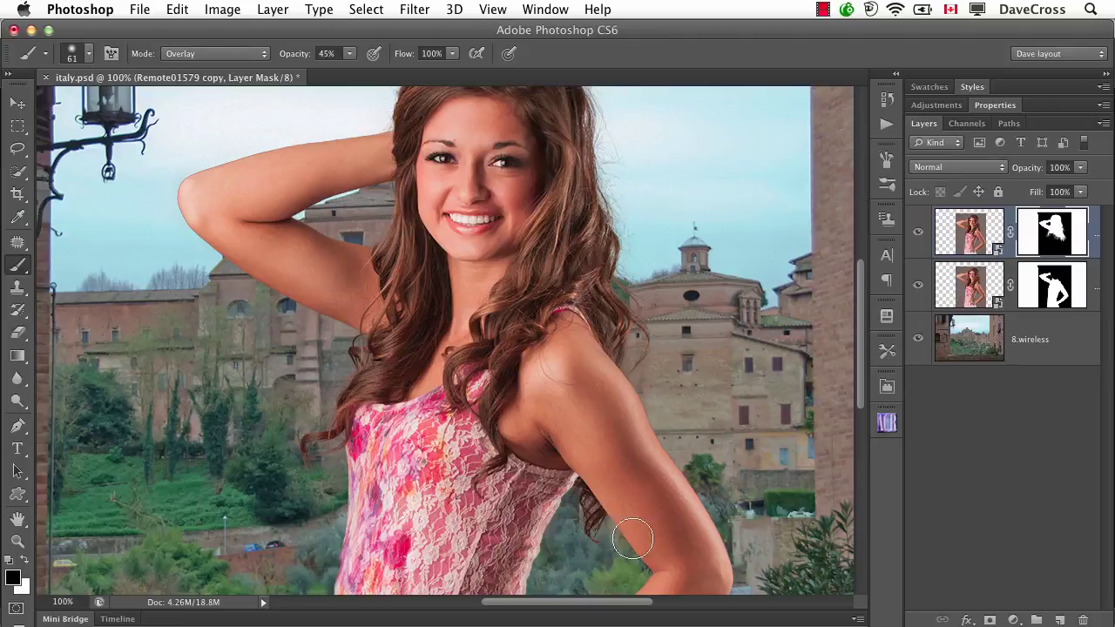
scroll(707, 408, up, 3)
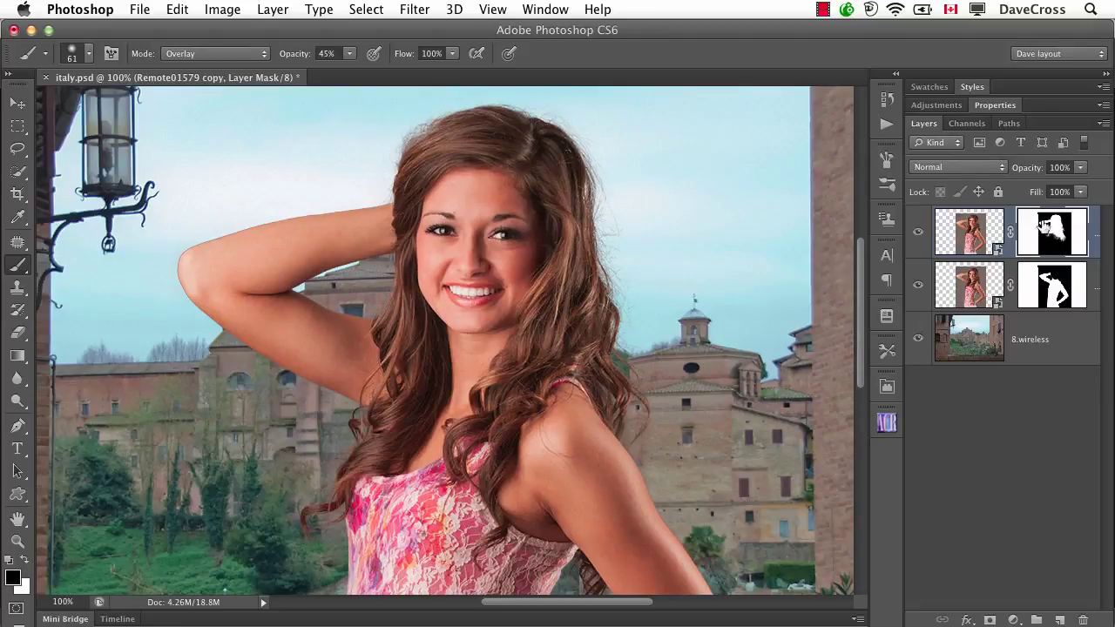
Display the middle layer's body mask on its own and examine its edges along the arms and dress
click(1052, 290)
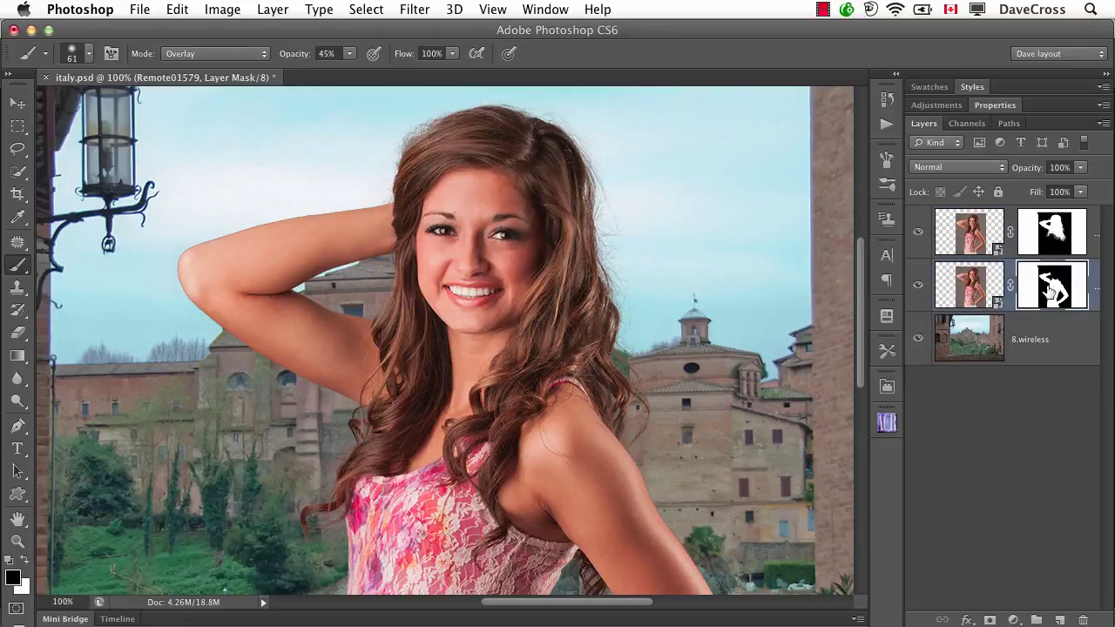
alt+click(1052, 290)
scroll(709, 360, down, 10)
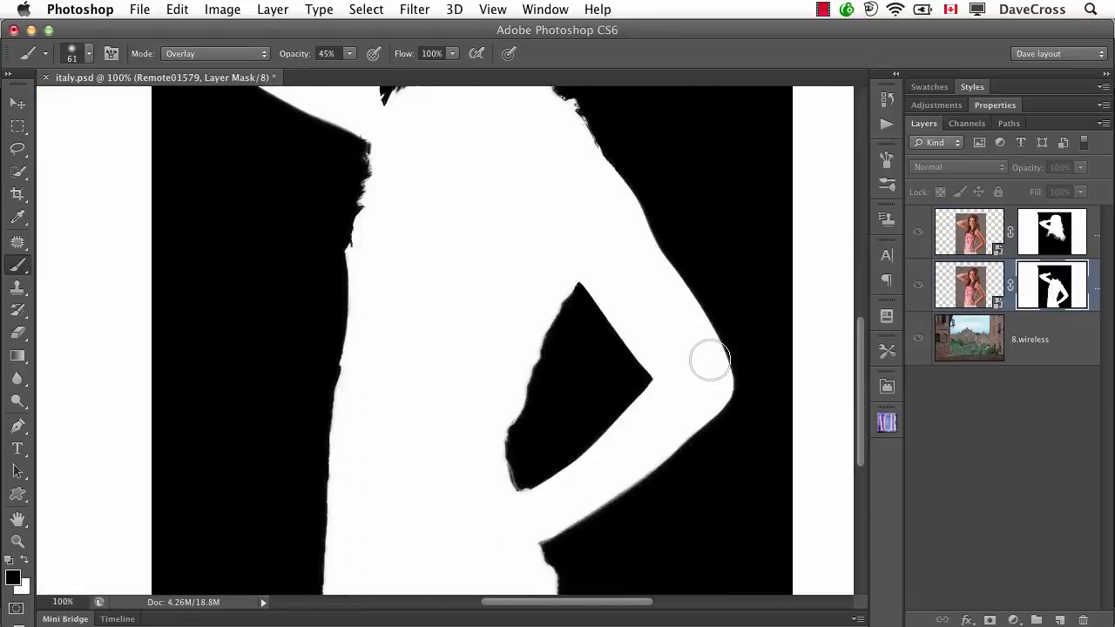
scroll(709, 360, up, 10)
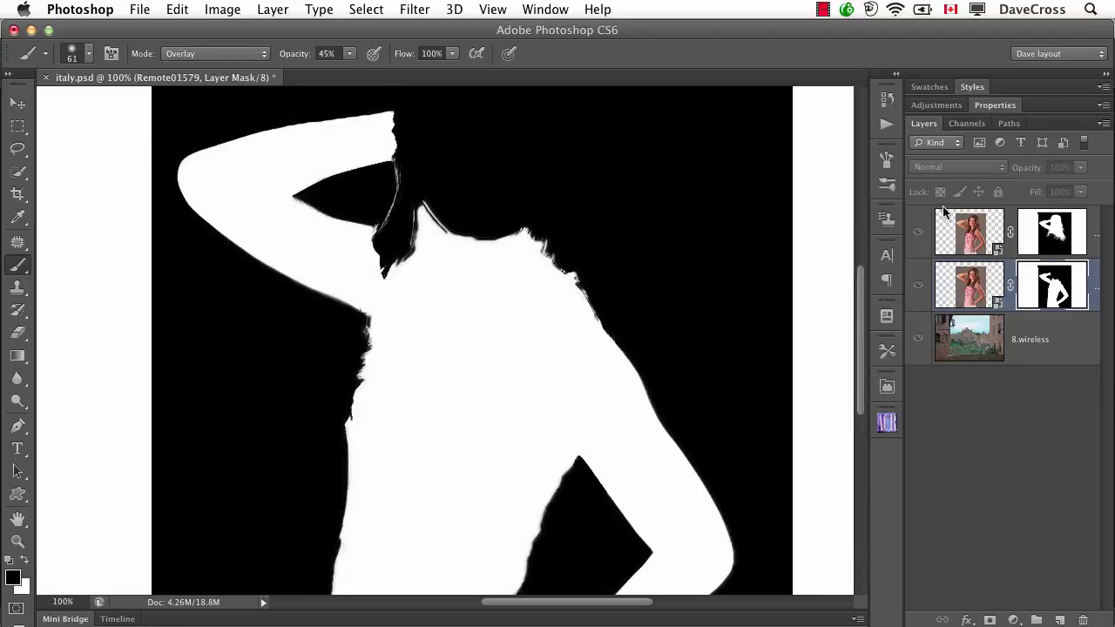
Display the topmost layer's mask on its own and paint white in Overlay mode over the gray areas of the shoulder and hair
alt+click(1052, 225)
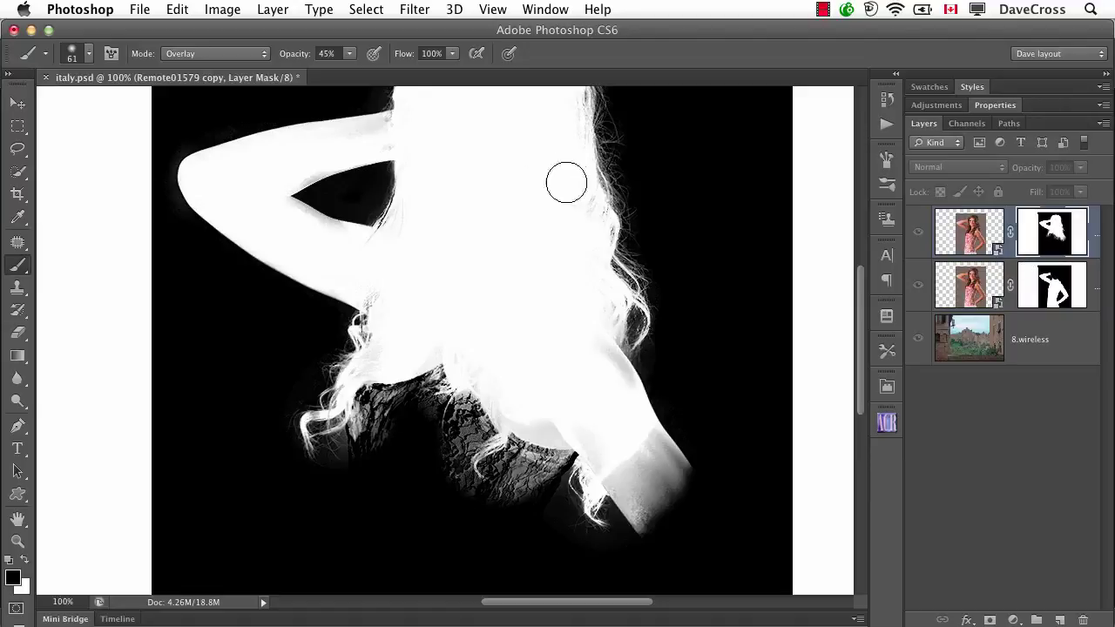
mouse_move(470, 149)
mouse_down()
mouse_move(470, 218)
mouse_move(380, 186)
mouse_move(391, 216)
mouse_move(418, 200)
mouse_move(402, 214)
mouse_up()
key(x)
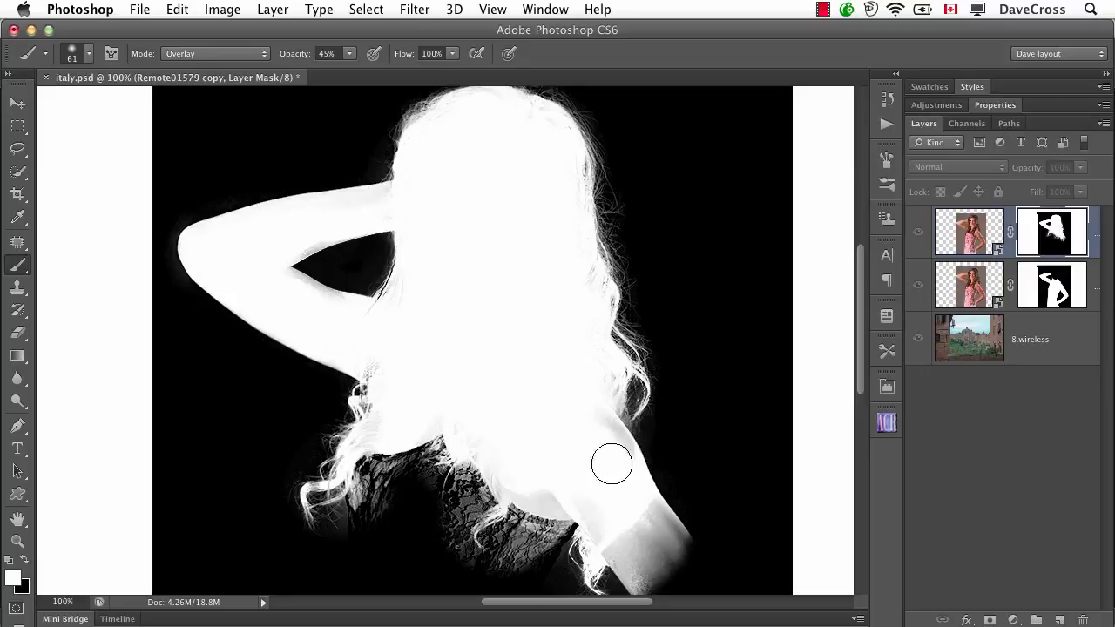
mouse_move(609, 461)
mouse_down()
mouse_move(612, 517)
mouse_move(636, 510)
mouse_move(474, 501)
mouse_move(422, 457)
mouse_move(387, 462)
mouse_move(400, 449)
mouse_up()
mouse_move(371, 366)
mouse_down()
mouse_move(392, 383)
mouse_move(398, 369)
mouse_move(456, 394)
mouse_move(436, 400)
mouse_move(378, 368)
mouse_up()
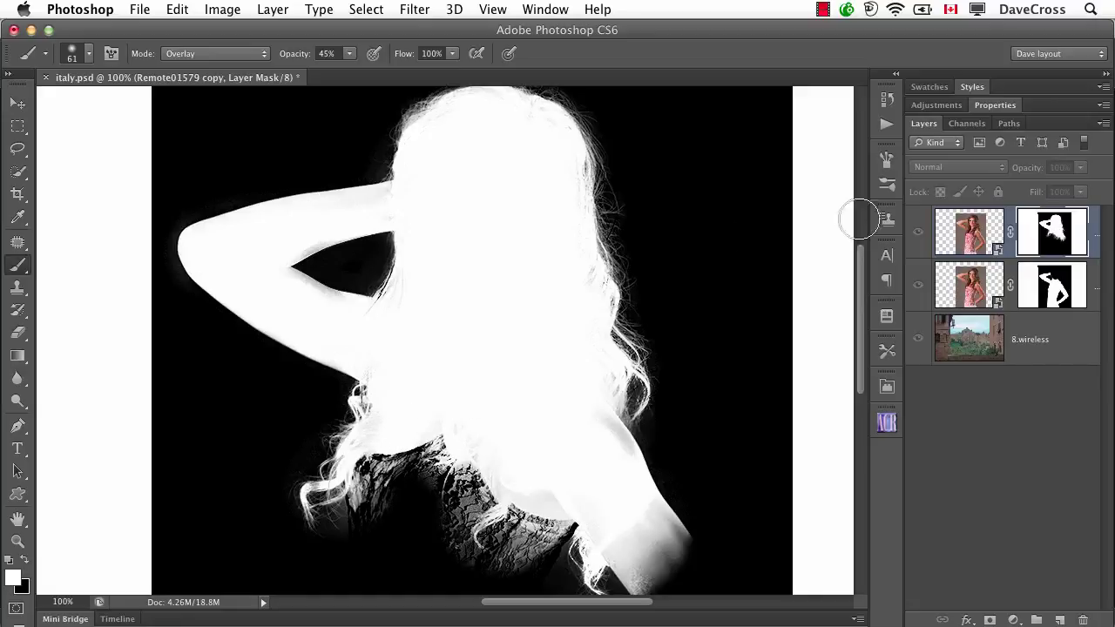
Show the composite image instead of the mask and examine the woman's edges from hair to waist against the background
click(969, 240)
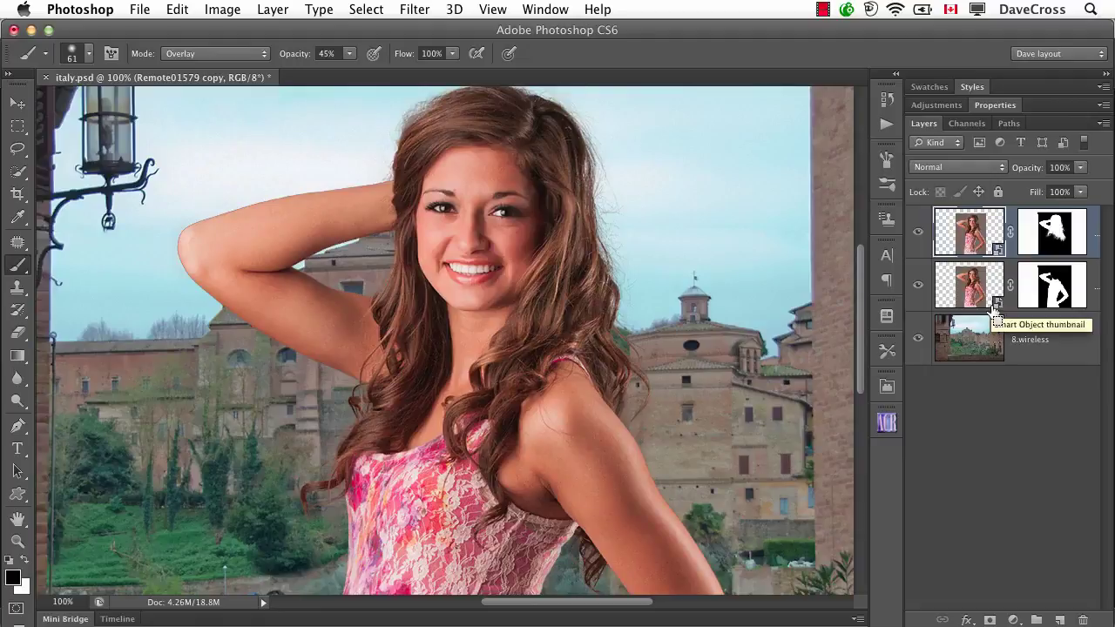
key(super+minus)
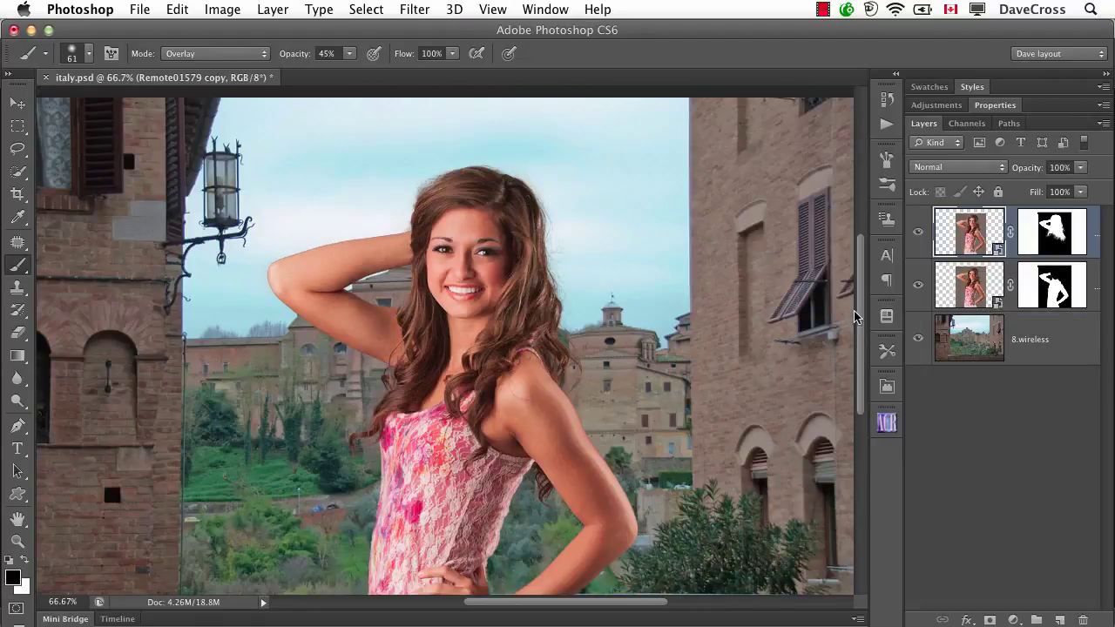
scroll(688, 325, down, 3)
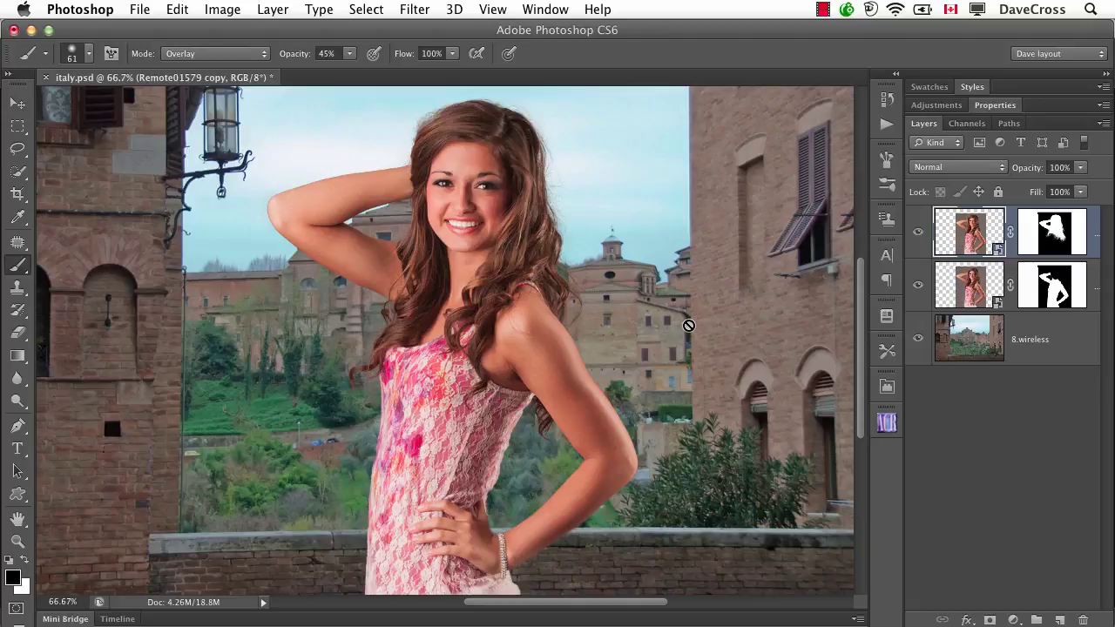
Swap the foreground and background colors back and forth and select the topmost layer's mask, with white as the foreground color
key(x)
key(x)
key(x)
key(x)
key(x)
key(x)
key(x)
key(x)
key(x)
key(x)
click(1052, 228)
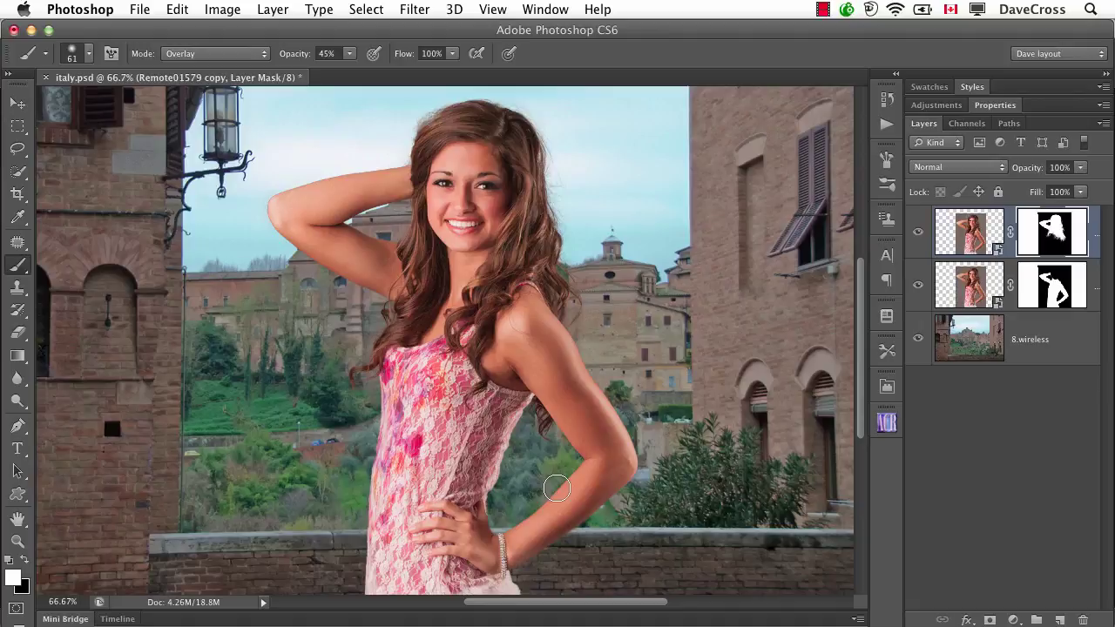
Set the brush opacity to 50% and alternate its blending mode between Overlay and Normal, ending on Normal
key(7)
key(alt)
key(shift+alt+n)
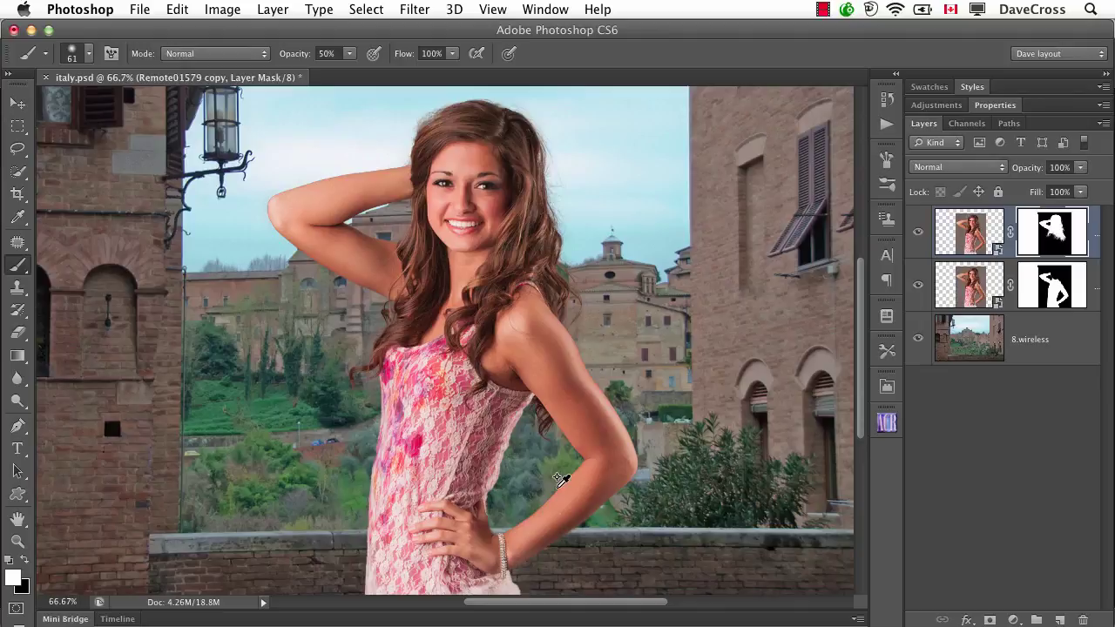
key(shift+alt+o)
key(shift+alt+n)
key(shift+alt+o)
key(shift+alt+n)
Refine the edge of the topmost layer's mask with a radius of 2.4 px and a Shift Edge of -11%
click(995, 105)
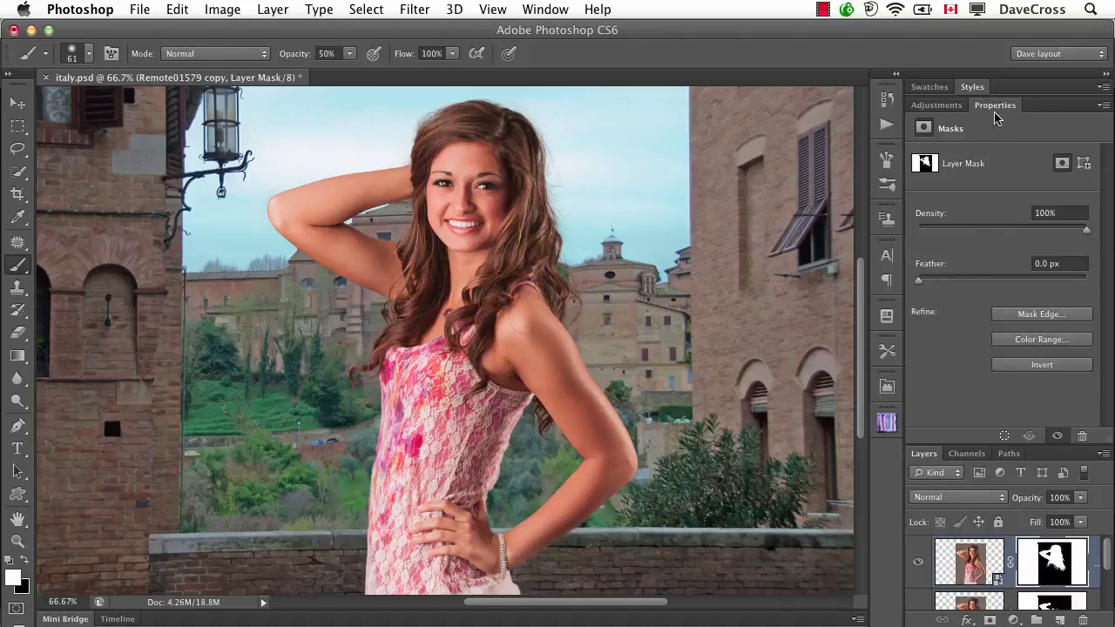
click(1034, 315)
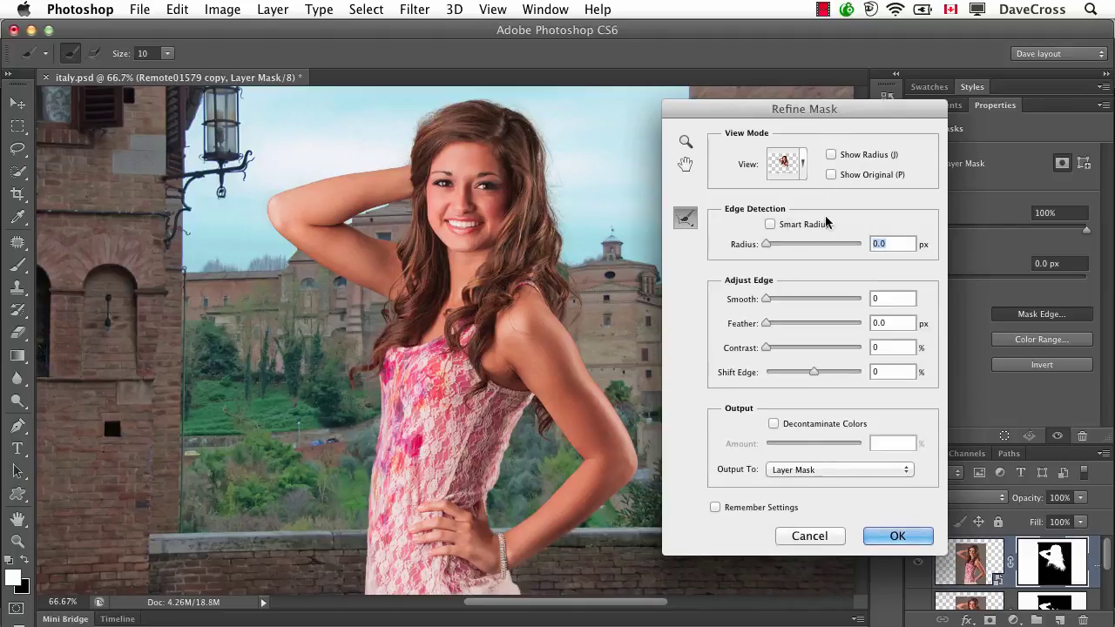
drag(768, 245, 780, 248)
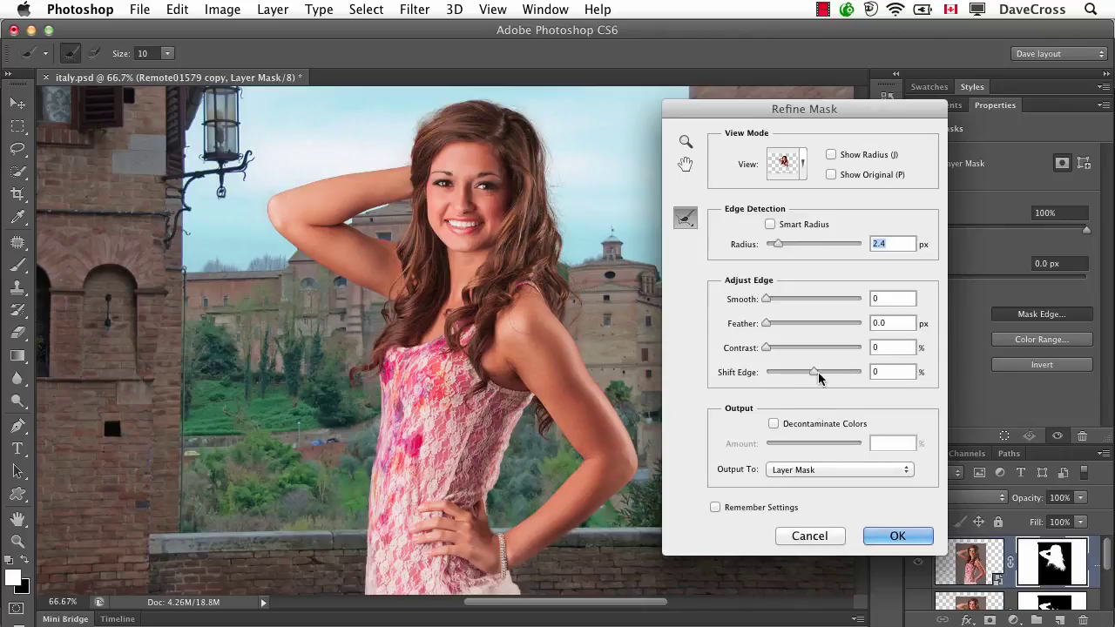
drag(813, 372, 808, 375)
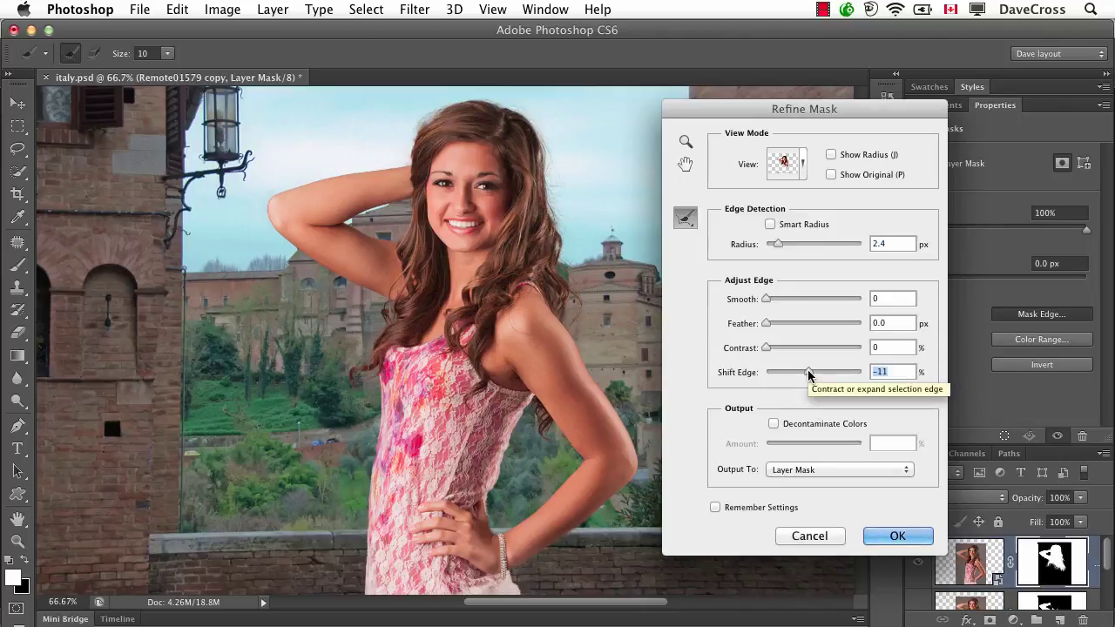
click(909, 536)
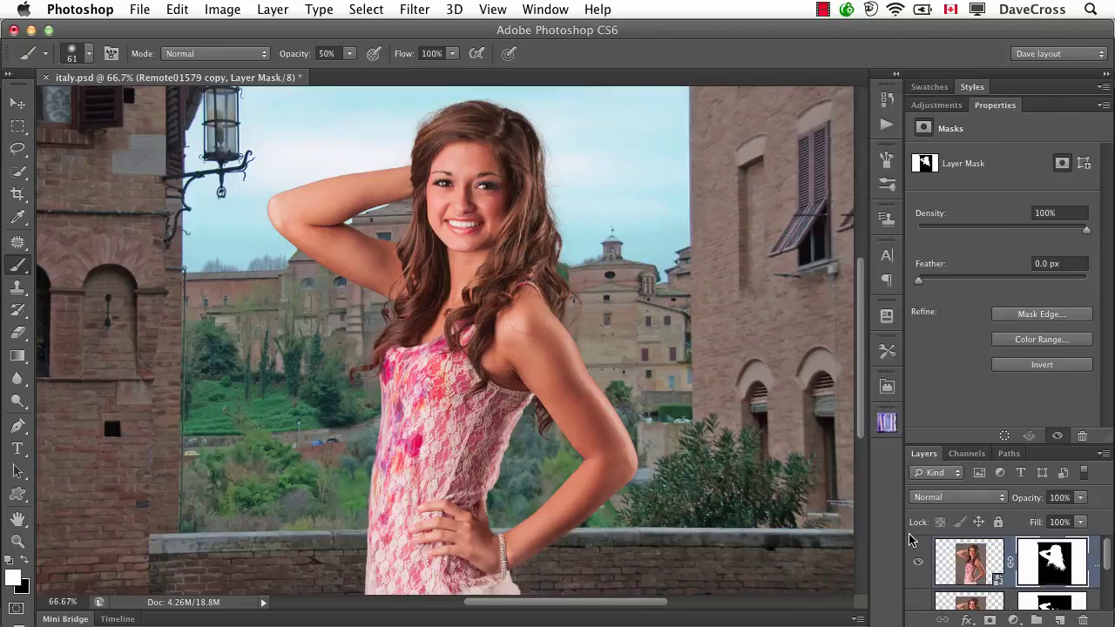
double_click(997, 105)
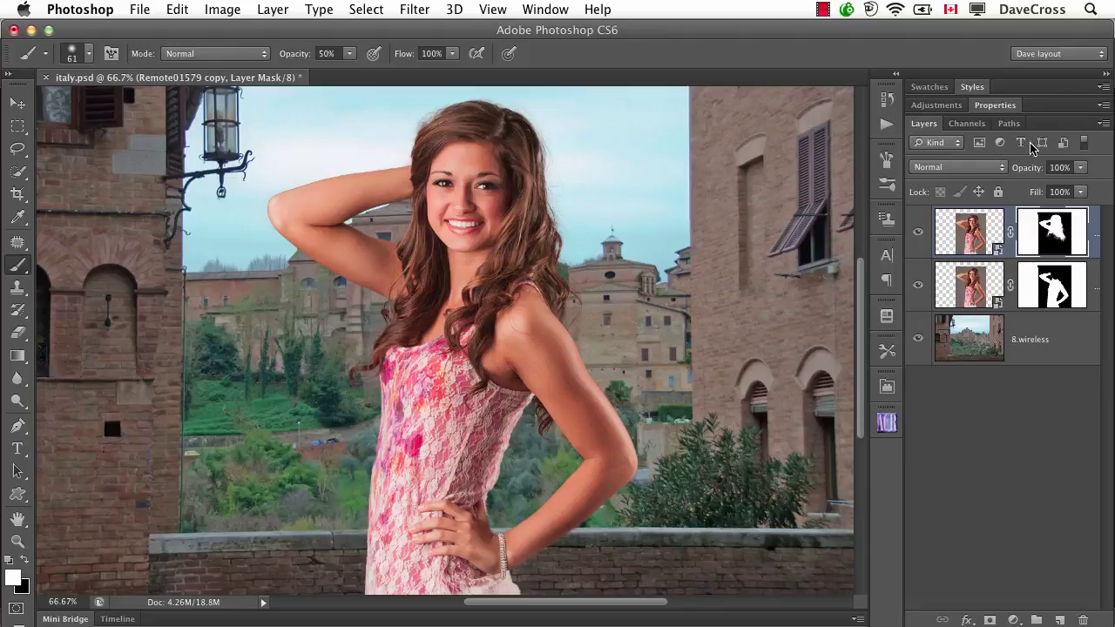
Edit the topmost layer's smart object in Camera Raw, setting the white balance temperature to 5150, and apply it
double_click(965, 228)
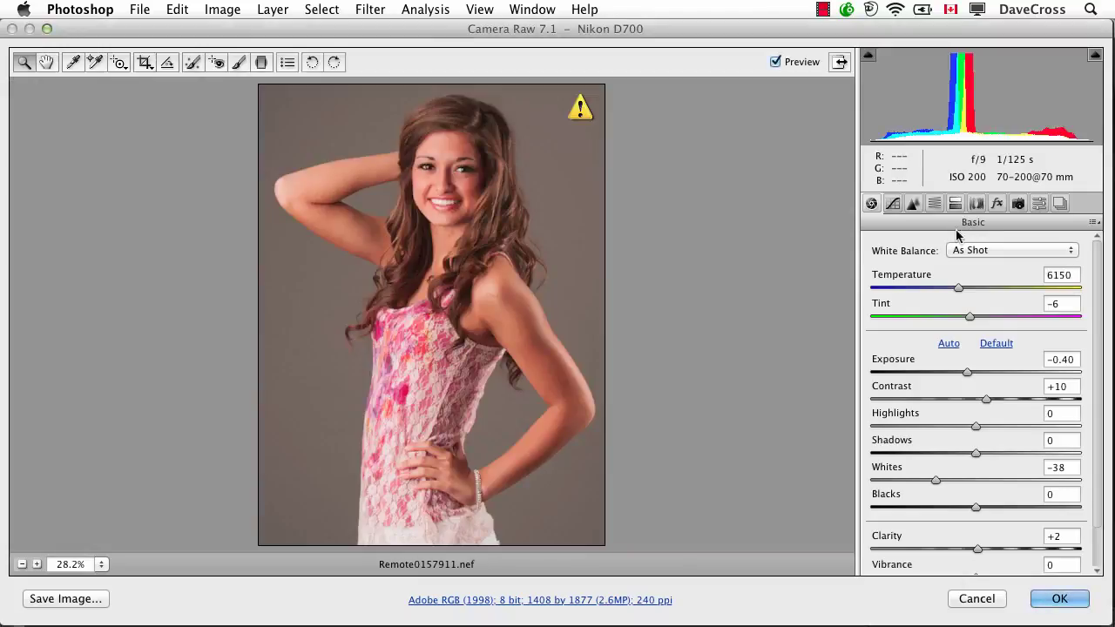
drag(958, 288, 937, 290)
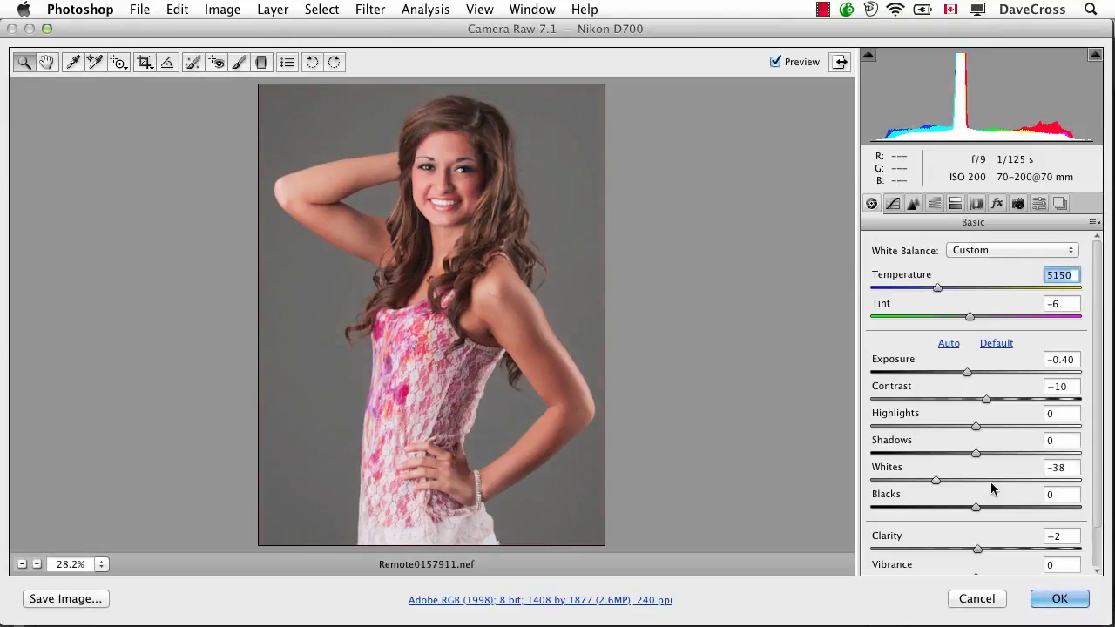
click(1059, 599)
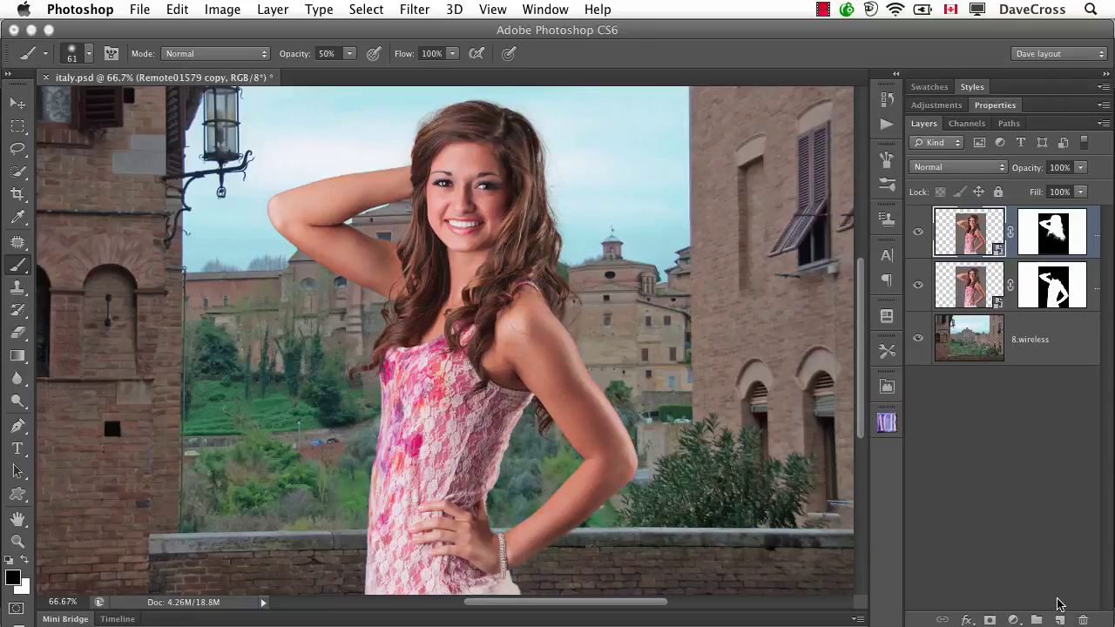